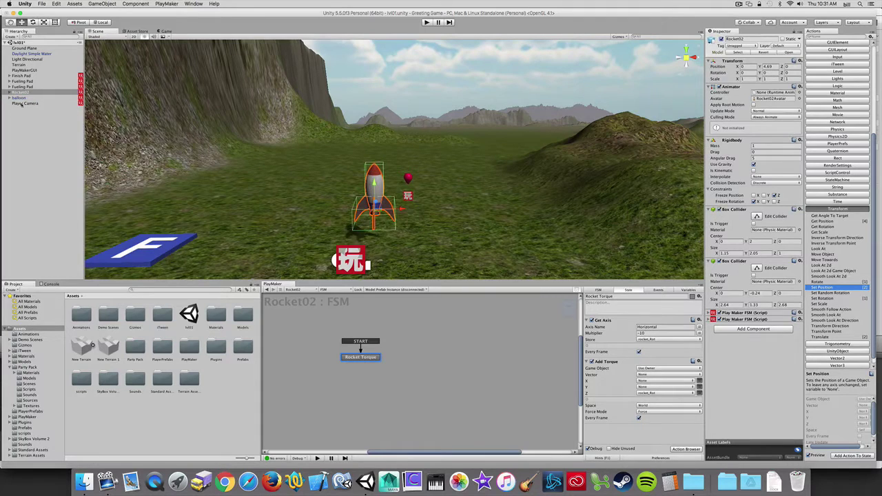
Deactivate the balloon object and turn off drawing PlayMaker gizmos in the Scene view.
left_click(20, 98)
left_click(722, 40)
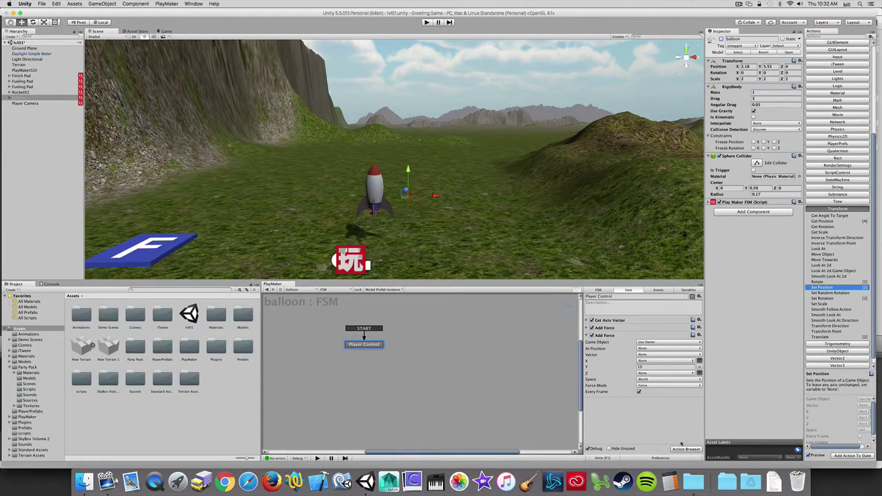
left_click(666, 458)
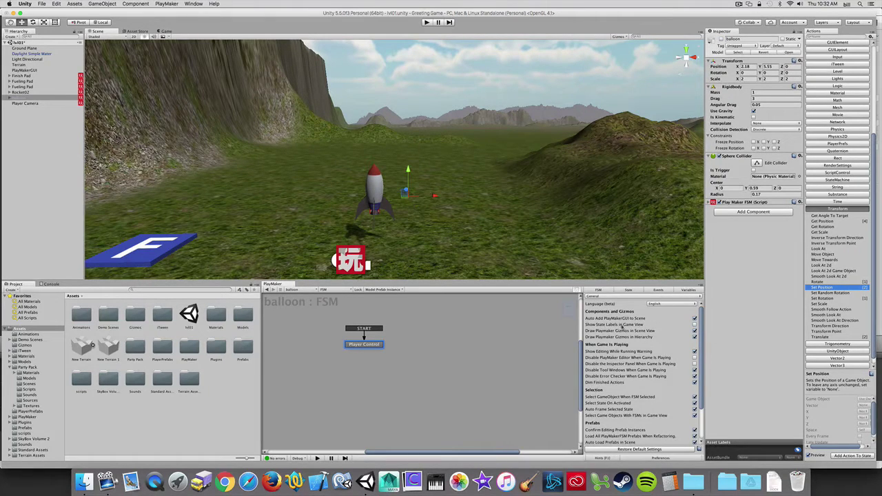
left_click(694, 331)
Set the Player Camera's Get Position action to follow Rocket02 and play-test the game.
left_click(30, 103)
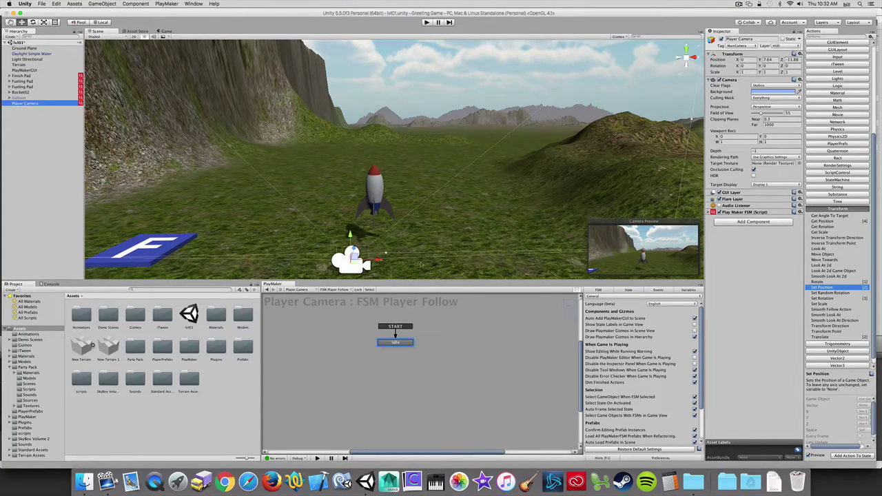
left_click(626, 291)
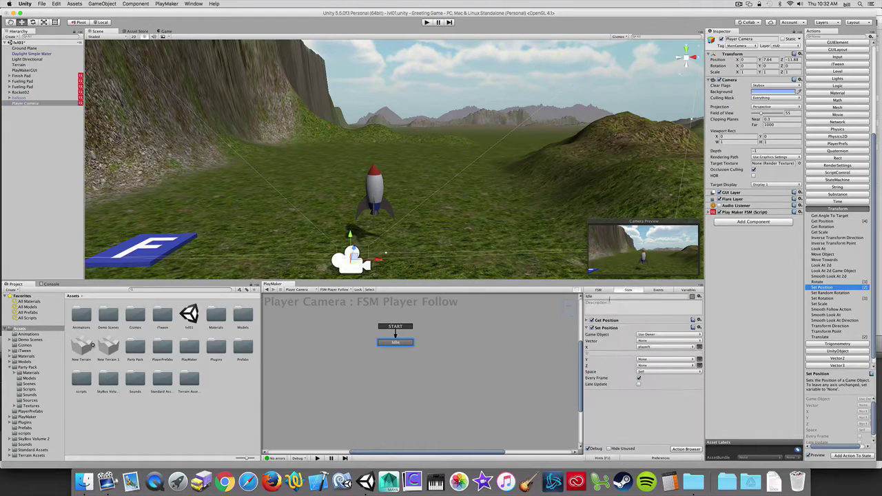
left_click(601, 321)
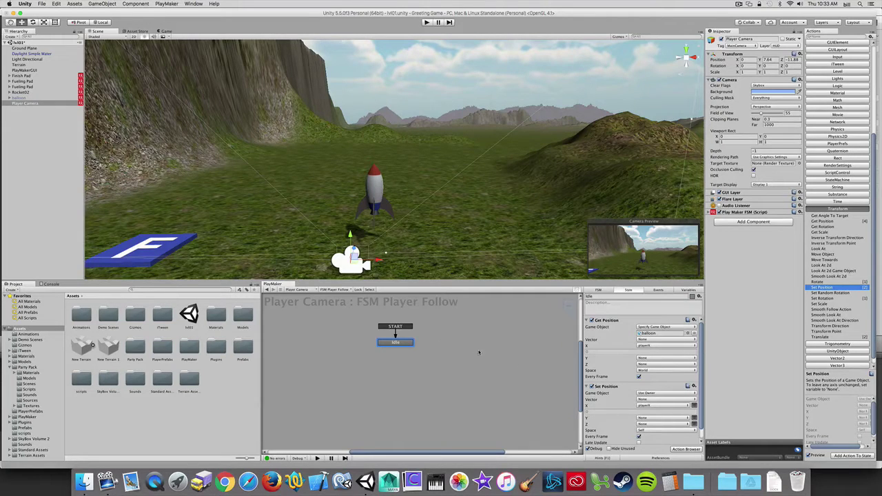
left_click(688, 333)
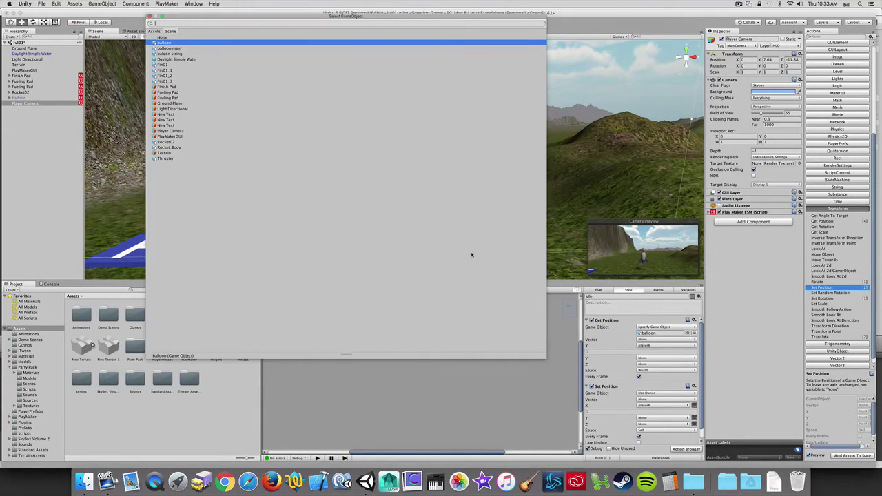
double_click(165, 142)
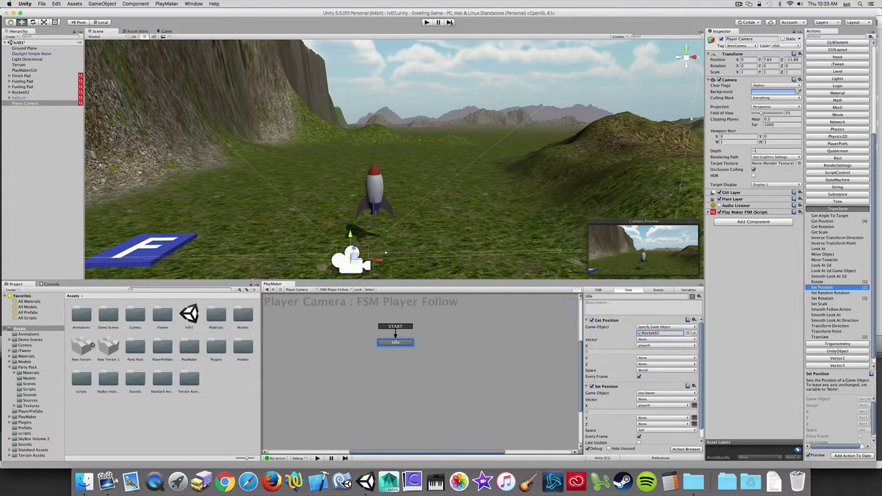
left_click(427, 22)
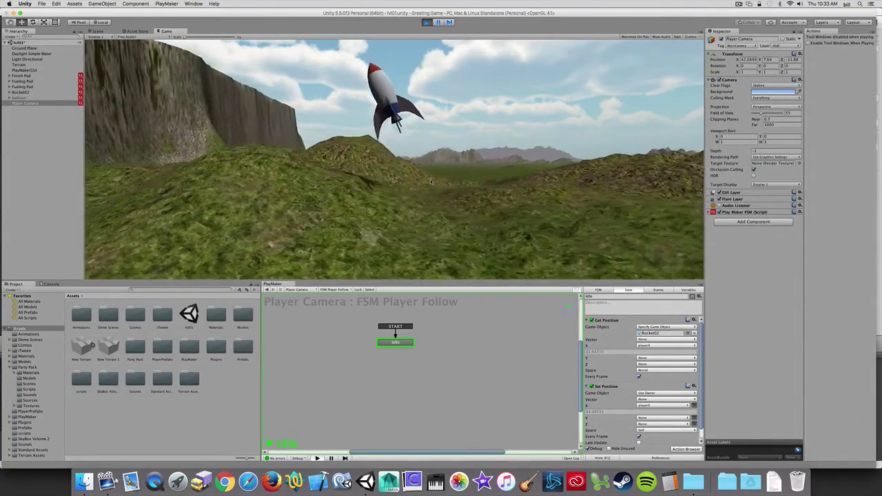
key("super+p")
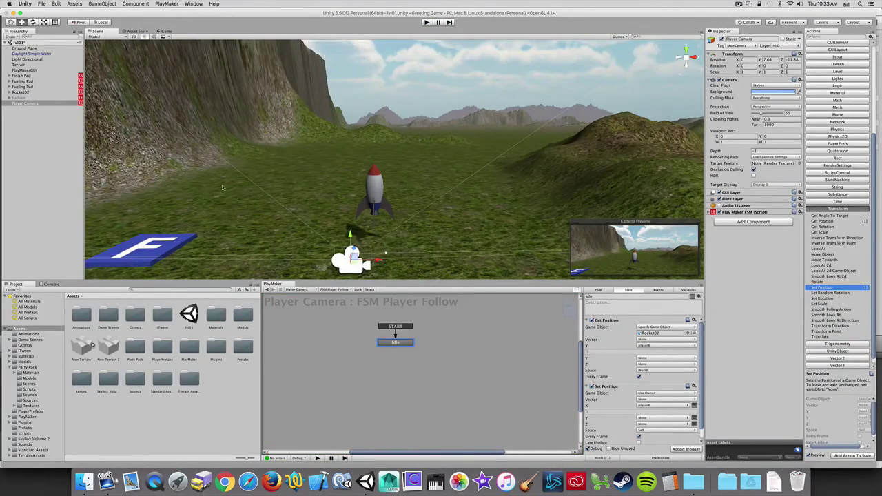
Move the Player Camera back and up from the rocket, to about Y 8.74 and Z -19.57.
left_click_drag(223, 187, 620, 188, "alt")
scroll(455, 203, "down", 3)
left_click_drag(677, 178, 680, 157)
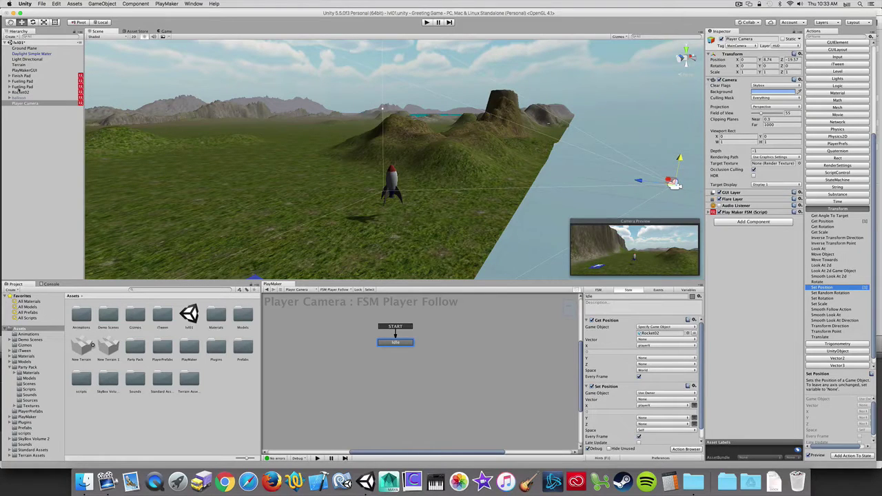
Review Rocket02's torque FSM and the actions of the Idle and Thrust states in its FSM Thrust.
left_click(20, 91)
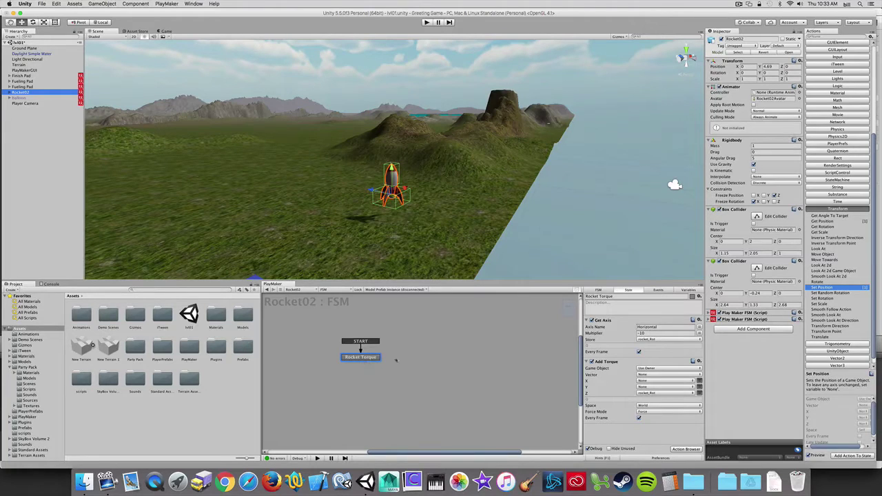
left_click(587, 320)
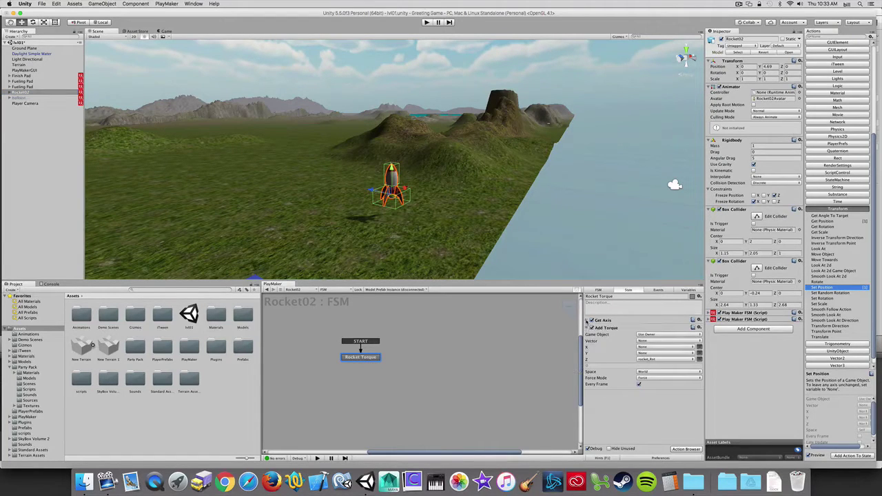
left_click(588, 328)
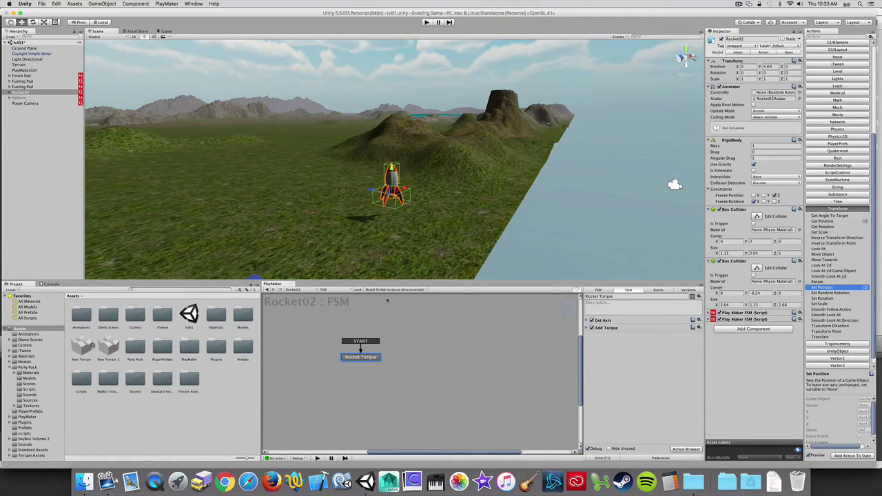
left_click(342, 292)
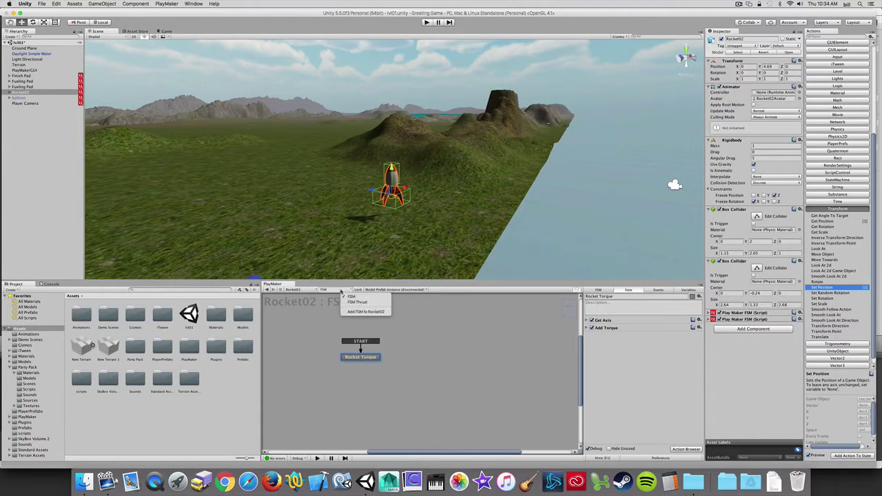
left_click(357, 303)
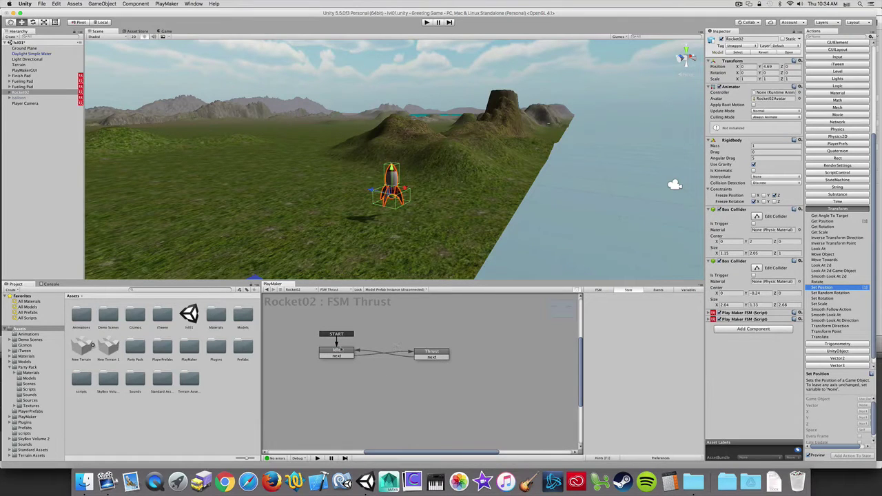
left_click(338, 350)
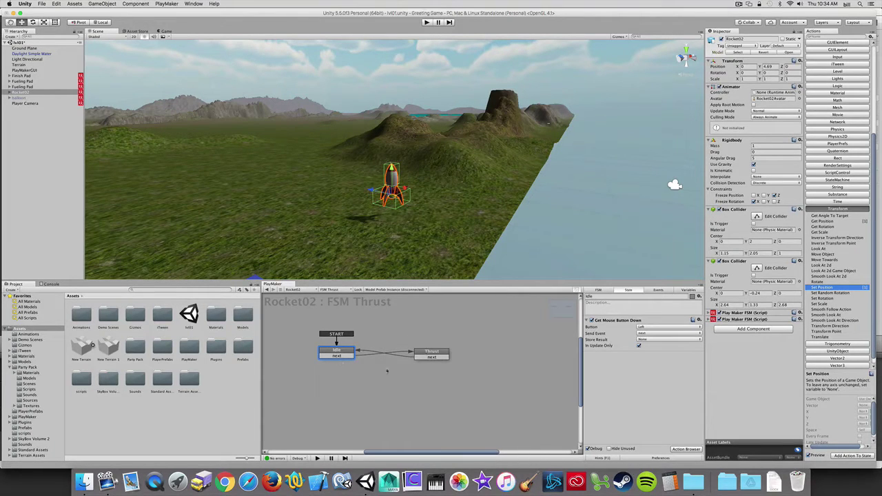
left_click_drag(438, 355, 431, 355)
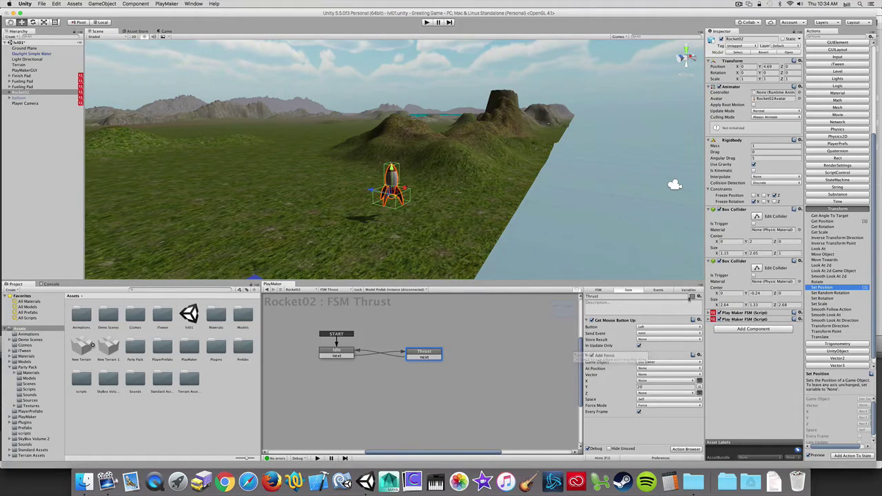
Open the PlayMaker global variables list.
left_click(688, 290)
left_click(665, 448)
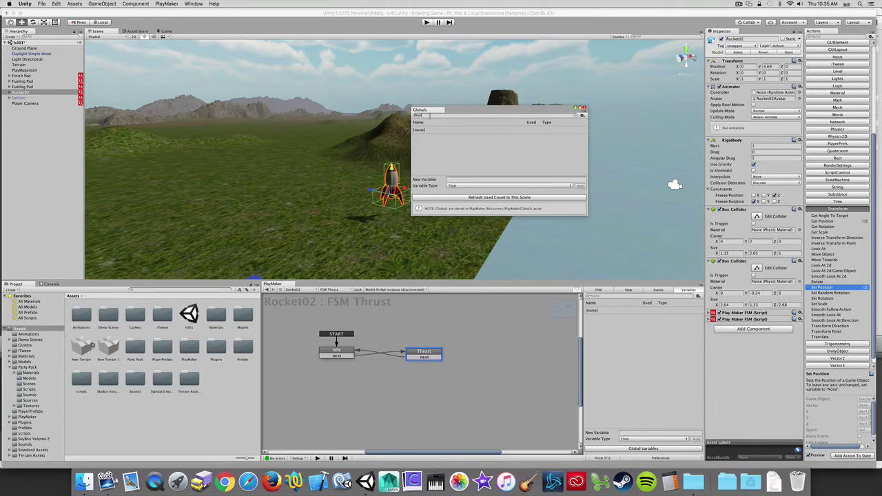
type("ity_fu")
key("BackSpace")
key("BackSpace")
key("BackSpace")
key("BackSpace")
key("BackSpace")
key("BackSpace")
key("BackSpace")
key("BackSpace")
key("BackSpace")
key("BackSpace")
key("BackSpace")
Create a global float variable named player_float and close the globals list.
left_click(457, 180)
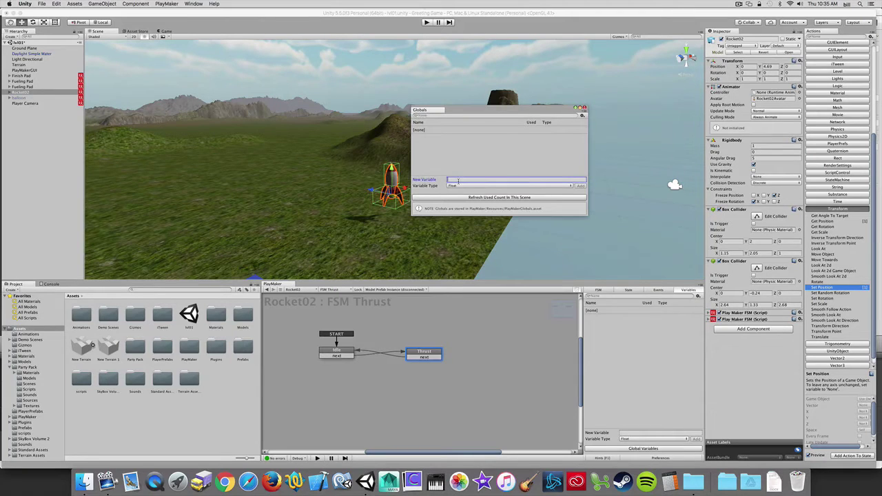
type("player_float")
left_click(580, 186)
left_click(494, 161)
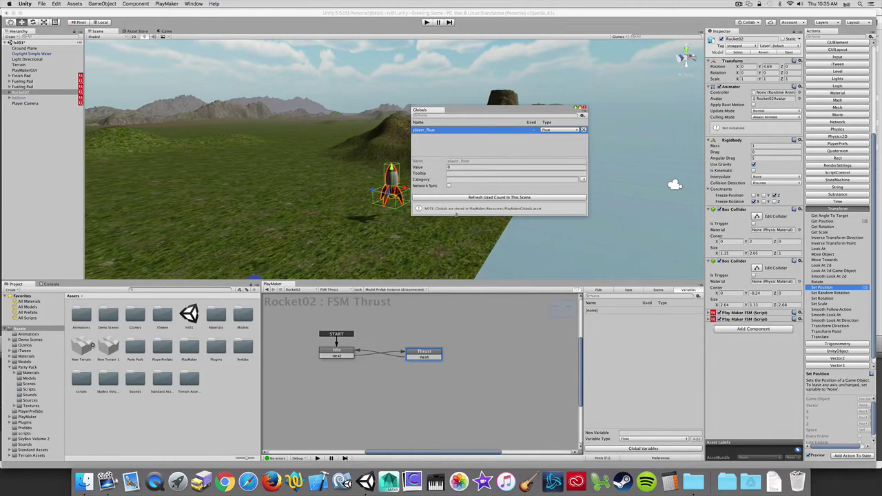
left_click_drag(457, 215, 455, 232)
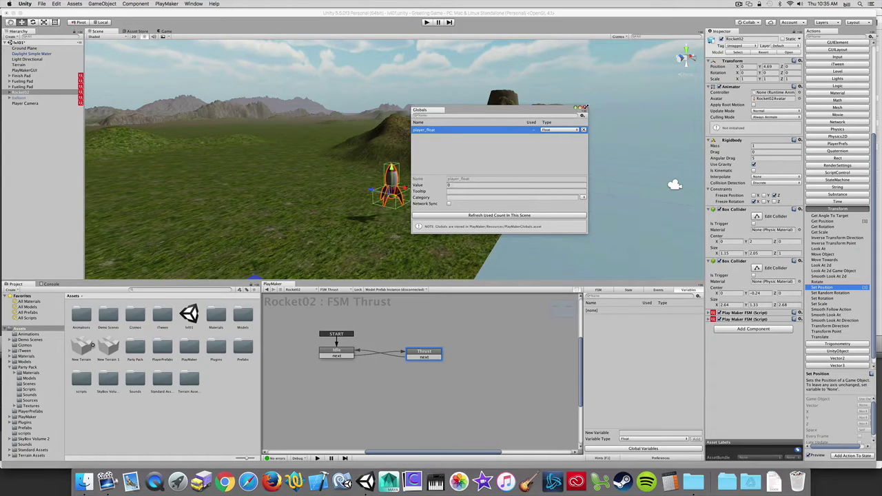
left_click(584, 107)
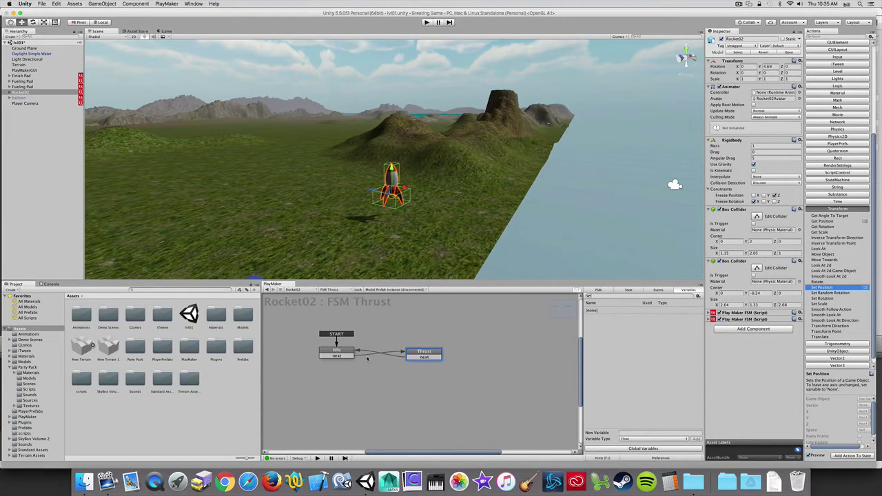
Add a state named Fuel Check to FSM Thrust and redirect the Idle state's next transition to it.
left_click_drag(352, 352, 339, 353)
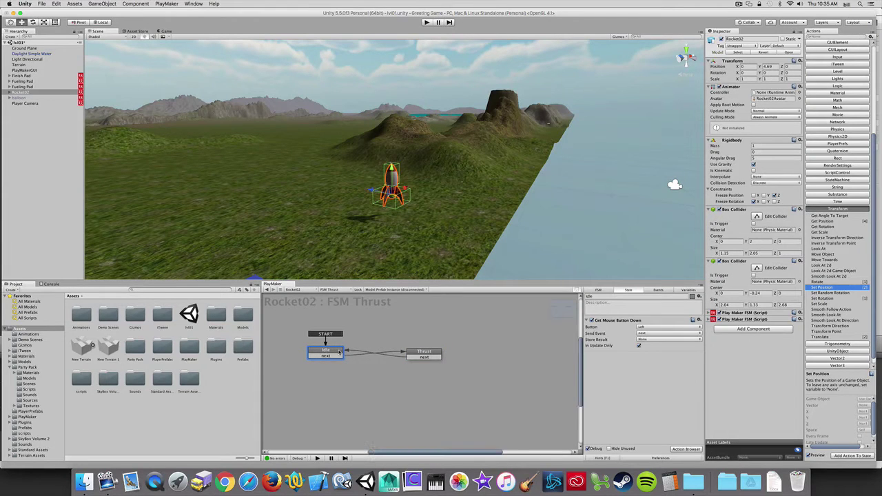
right_click(378, 377)
left_click(383, 379)
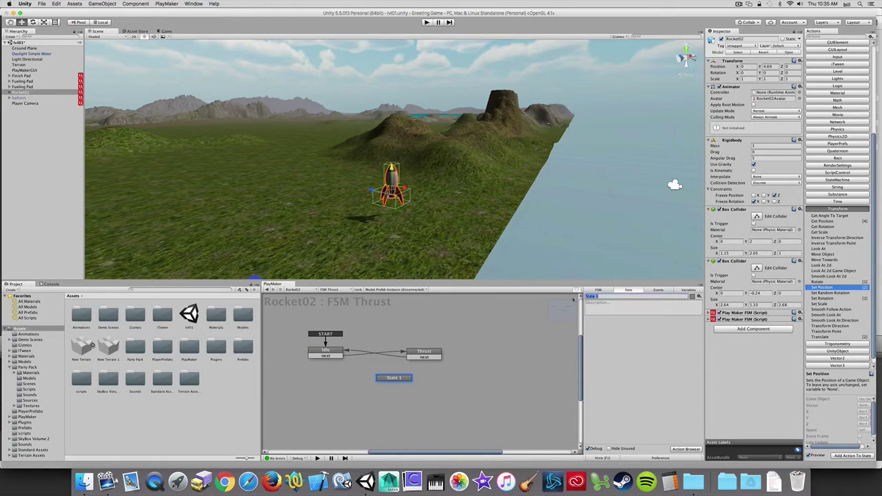
key("BackSpace")
type("Fuel Check")
left_click_drag(337, 357, 395, 382)
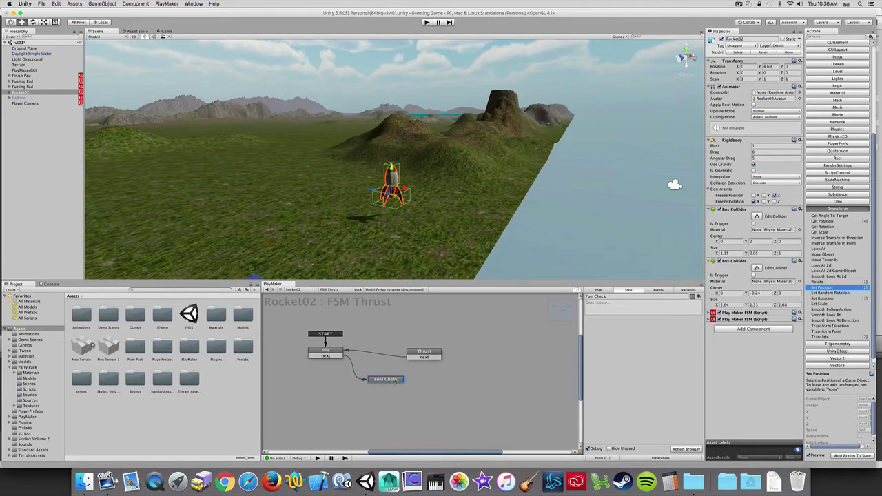
Add a Float Compare logic action to the Fuel Check state.
left_click(842, 102)
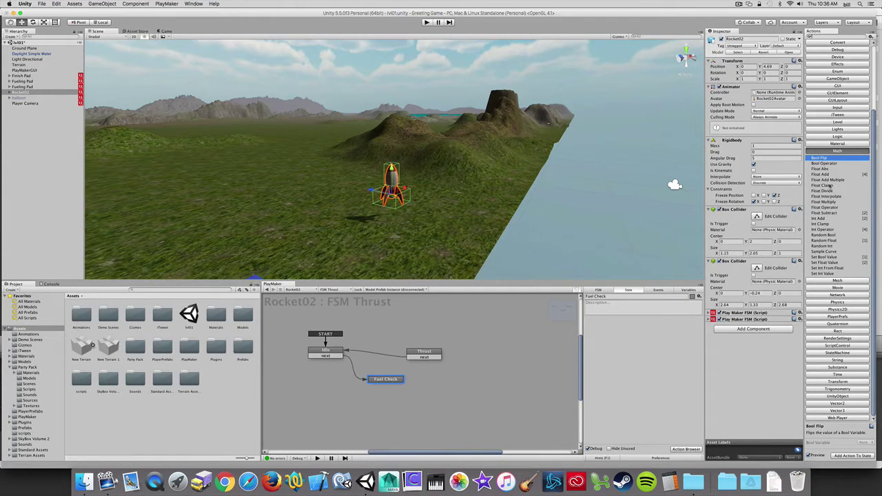
left_click(841, 137)
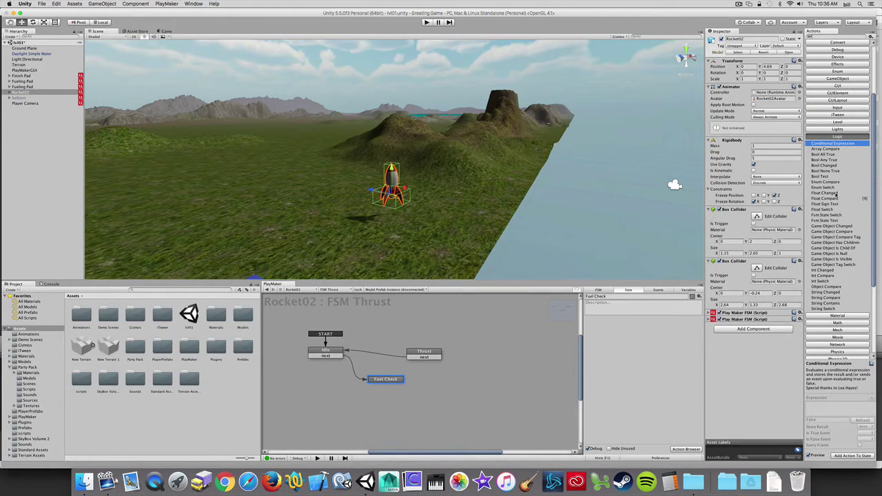
left_click(833, 199)
double_click(825, 199)
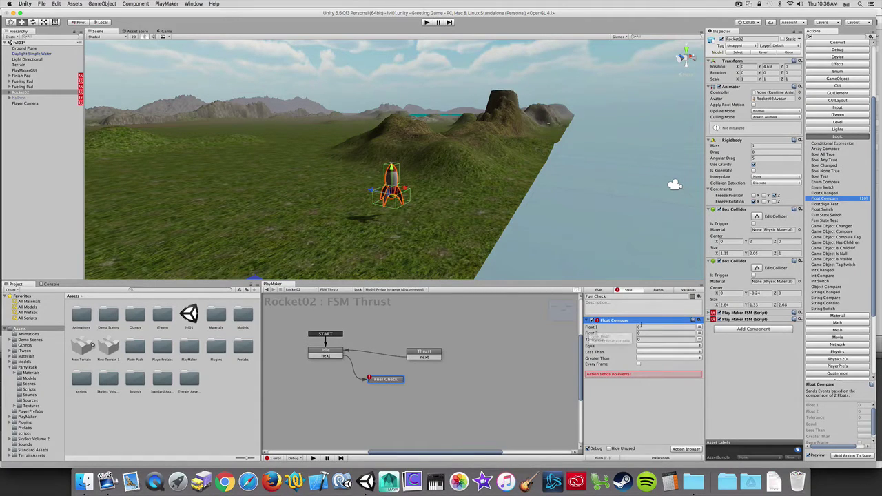
Switch Float 1 of the Float Compare action to a variable and try to assign the global player_float.
left_click(600, 333)
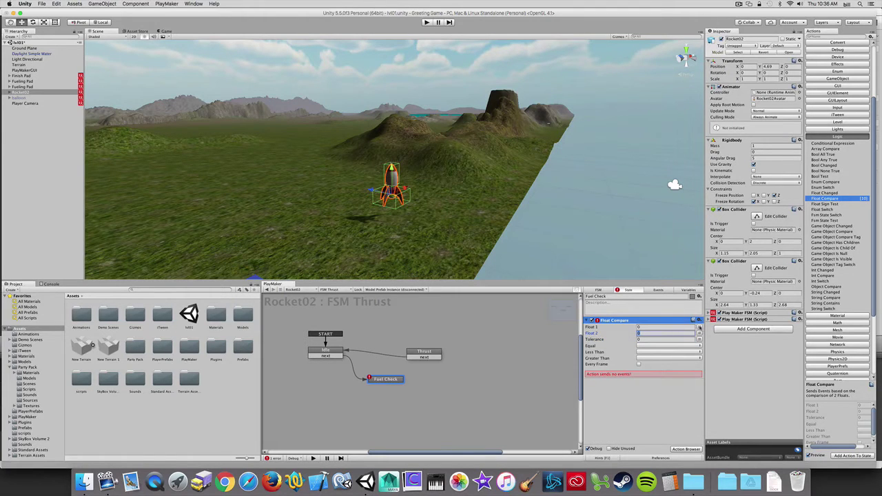
left_click(699, 327)
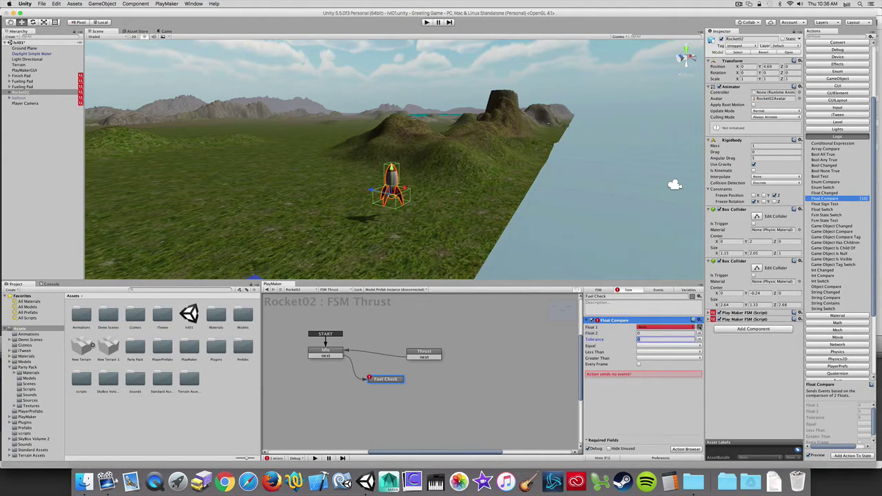
left_click(691, 328)
mouse_move(682, 340)
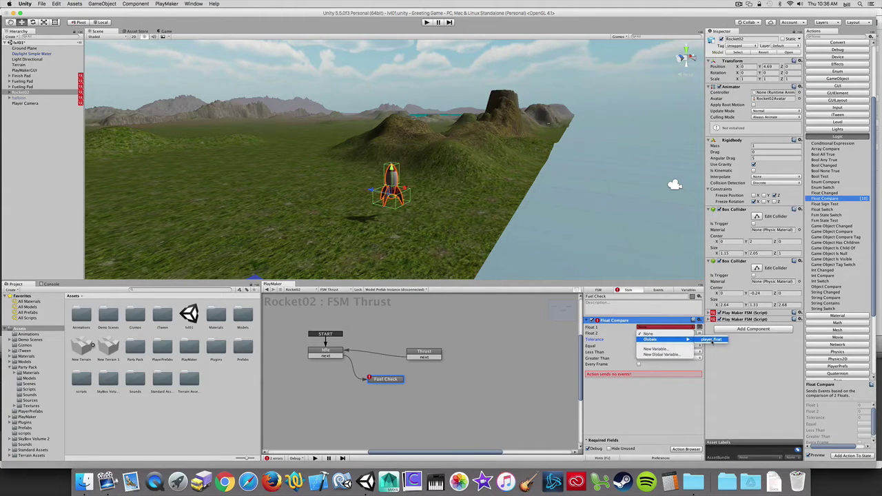
left_click(713, 340)
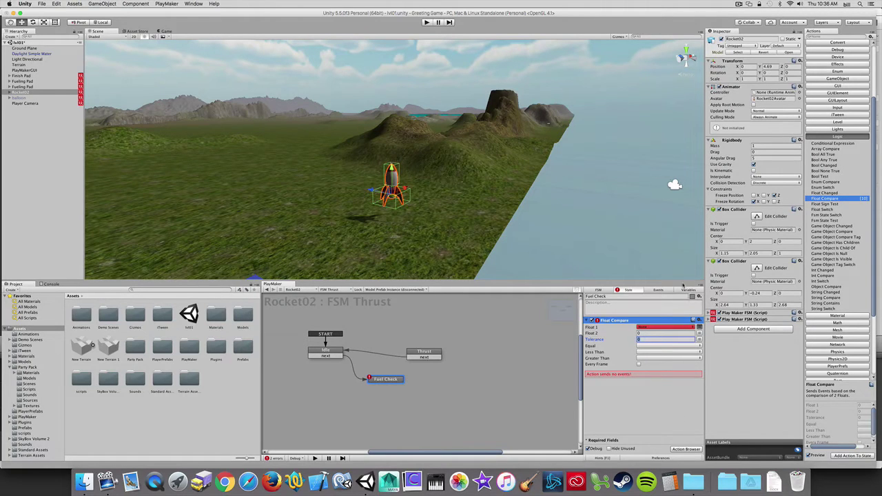
Delete the global variable player_float from the PlayMaker globals list and confirm the deletion.
left_click(688, 289)
left_click(692, 449)
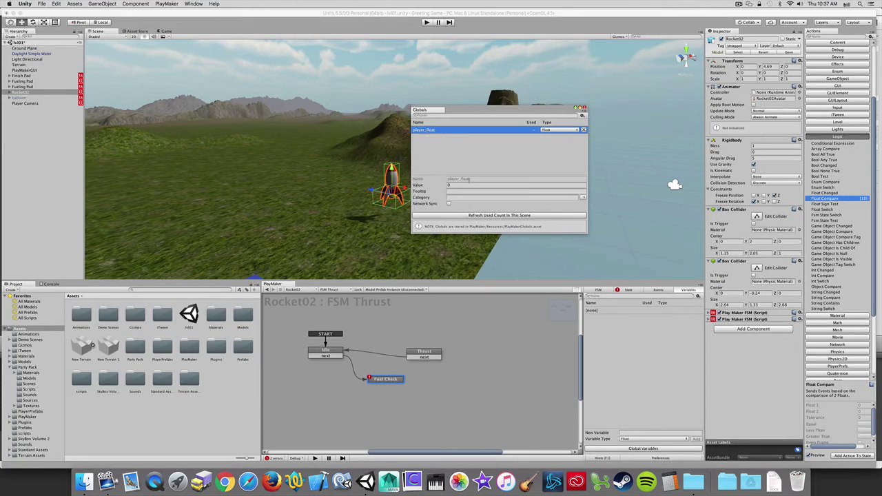
left_click(486, 179)
left_click(469, 151)
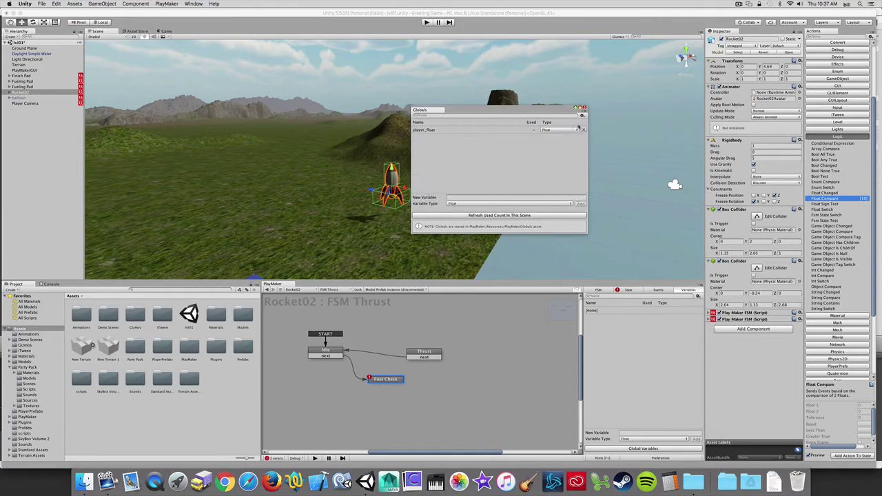
left_click(583, 131)
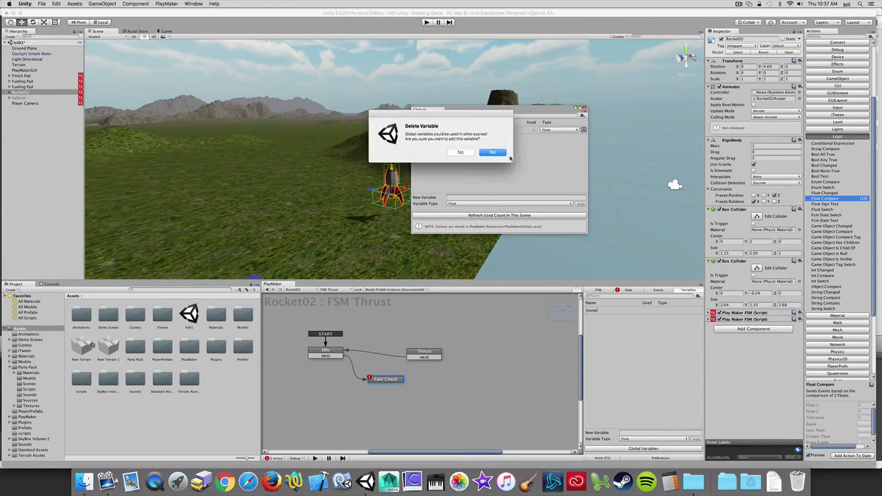
left_click(494, 152)
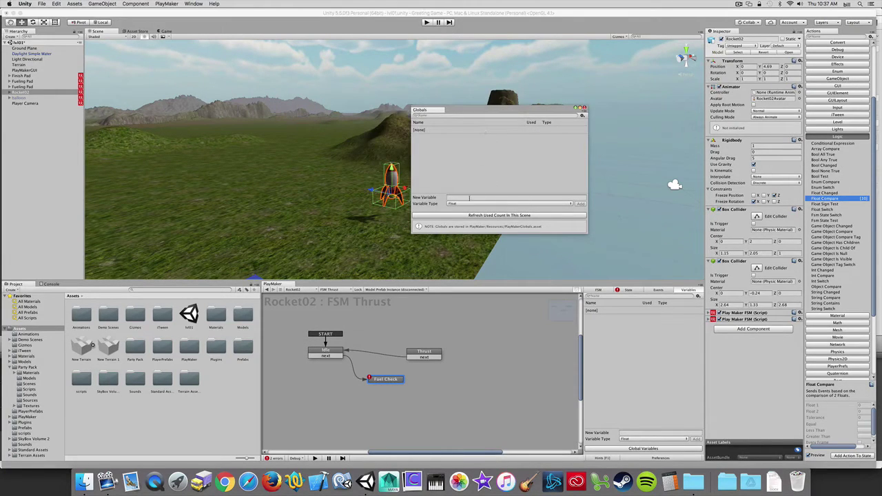
Create a global float variable named player_fuel and close the globals list.
left_click(479, 198)
type("player_fuel")
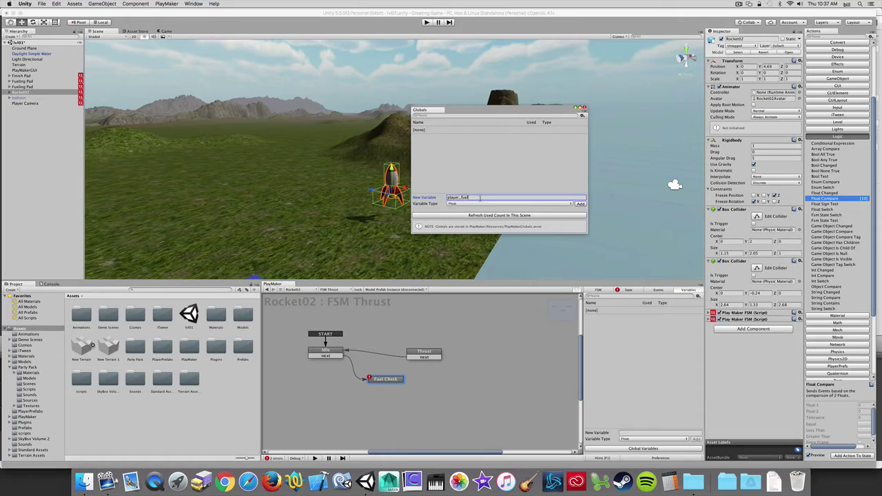
key("Return")
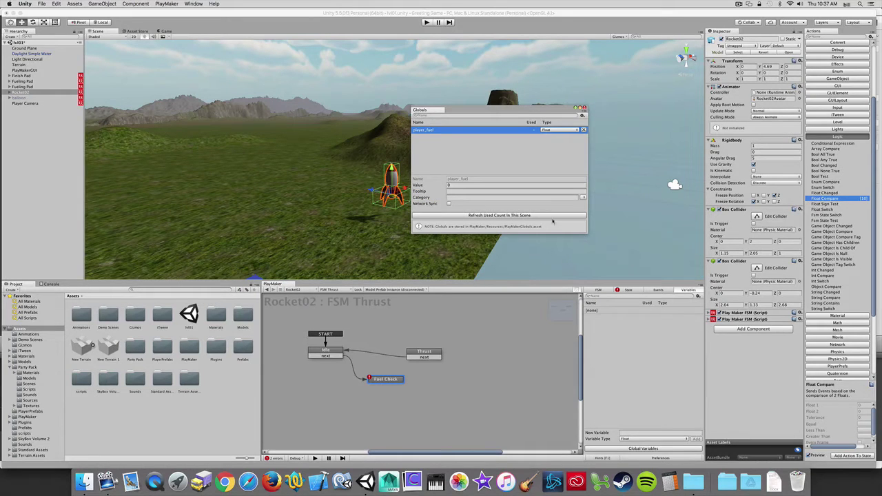
left_click(580, 108)
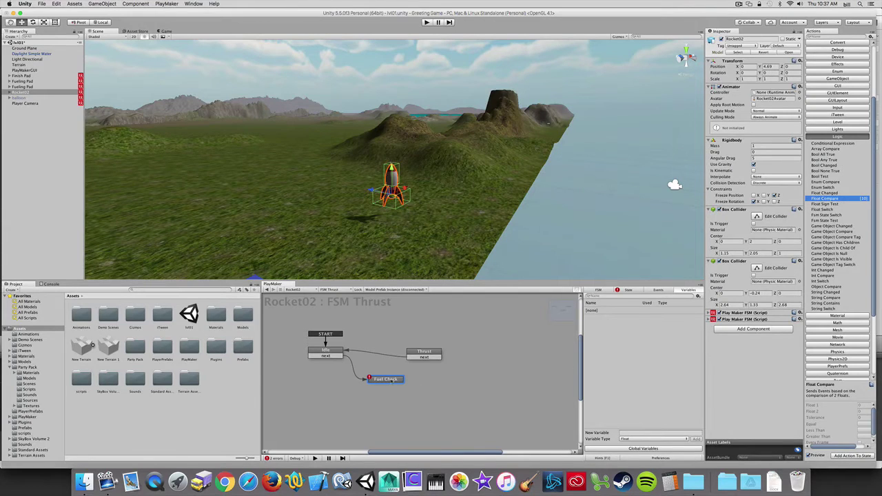
Assign the global variable player_fuel to Float 1 of the Fuel Check state's Float Compare action.
left_click_drag(825, 198, 610, 375)
left_click(668, 330)
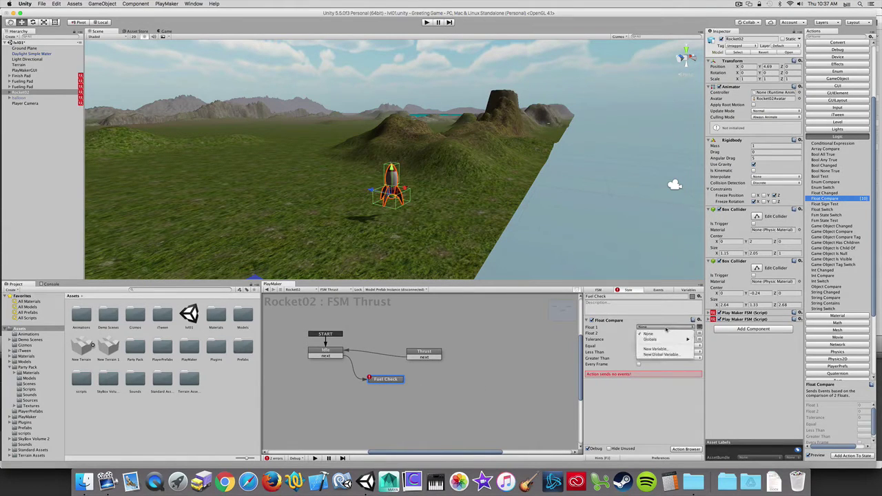
mouse_move(679, 340)
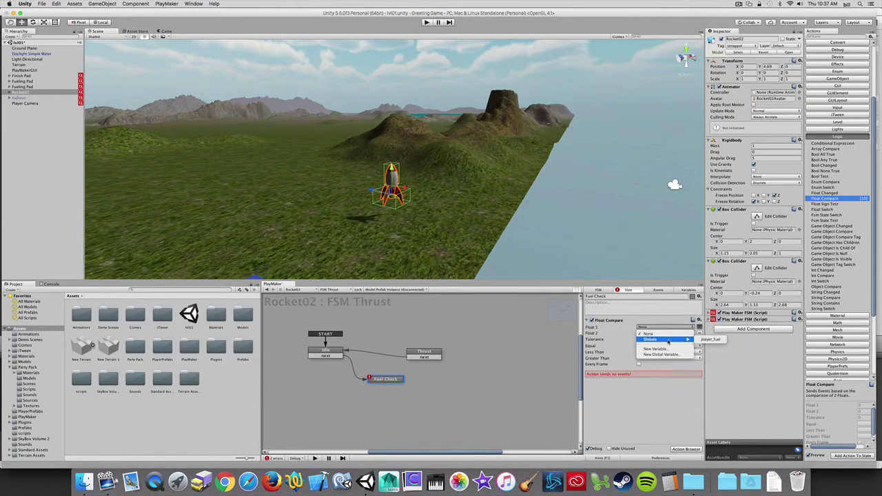
left_click(712, 341)
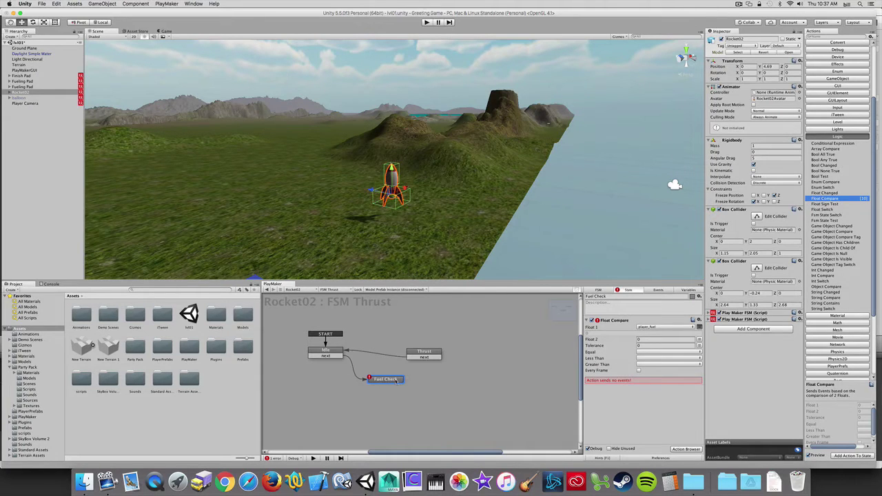
Add two events named "have fuel" and "dont have fuel" to FSM Thrust.
left_click(655, 353)
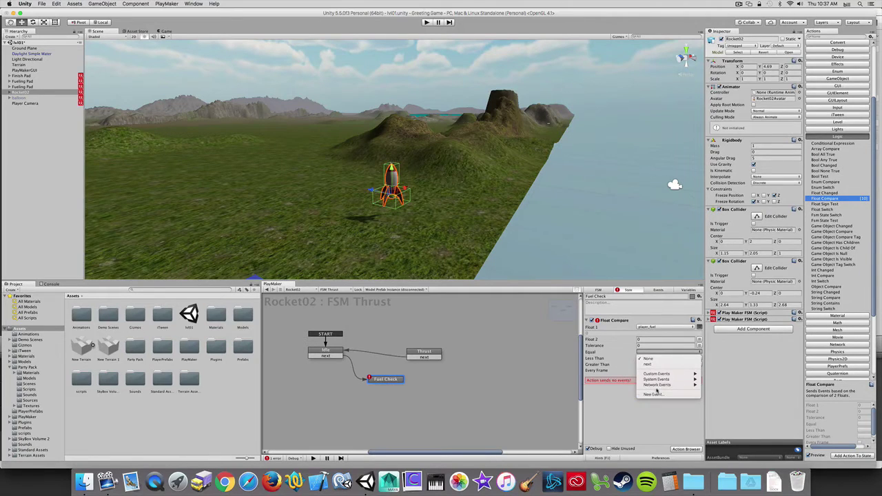
left_click(650, 340)
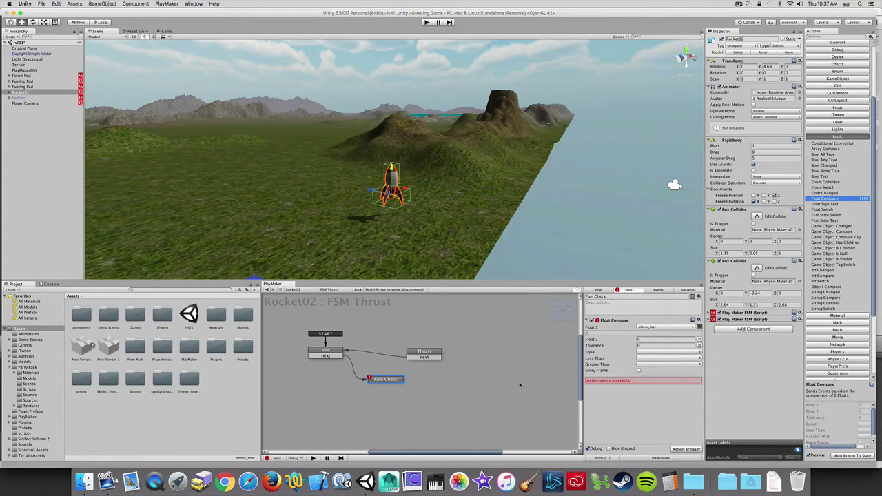
left_click(664, 291)
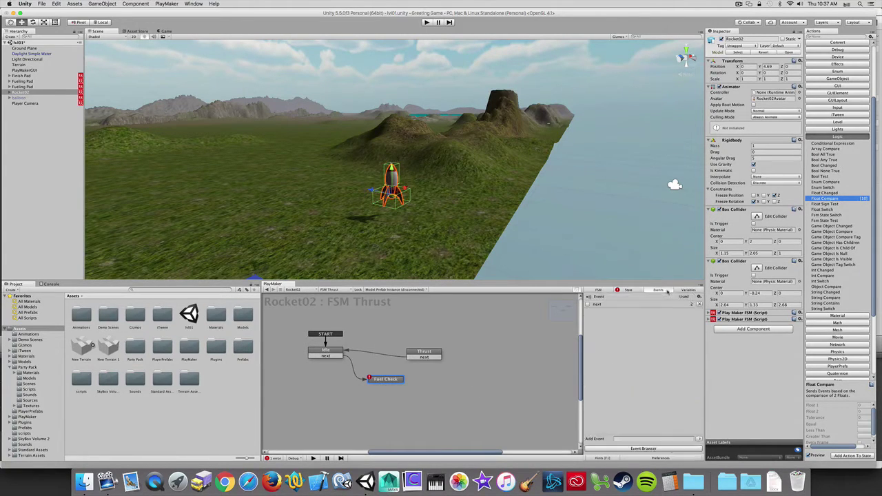
left_click(633, 439)
type("have fu")
key("Return")
type("dont have fuel")
key("Return")
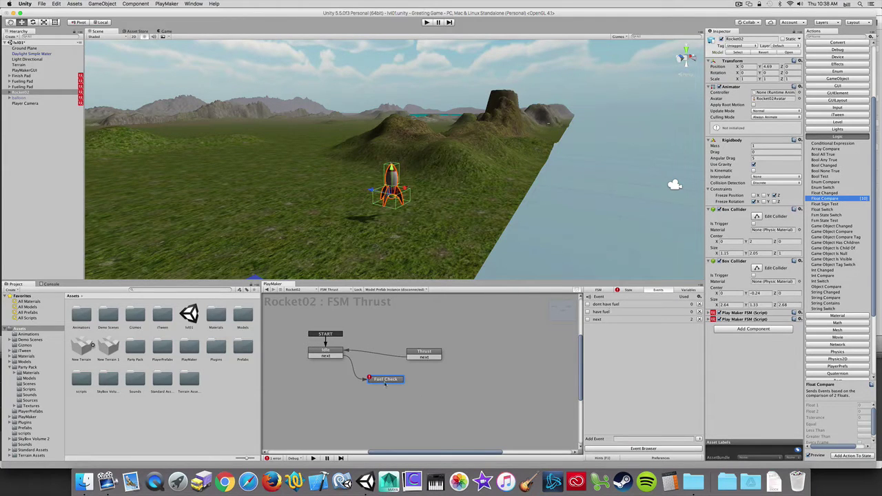
Add "dont have fuel" and "have fuel" transitions to the Fuel Check state and link "have fuel" to the Thrust state.
left_click(628, 289)
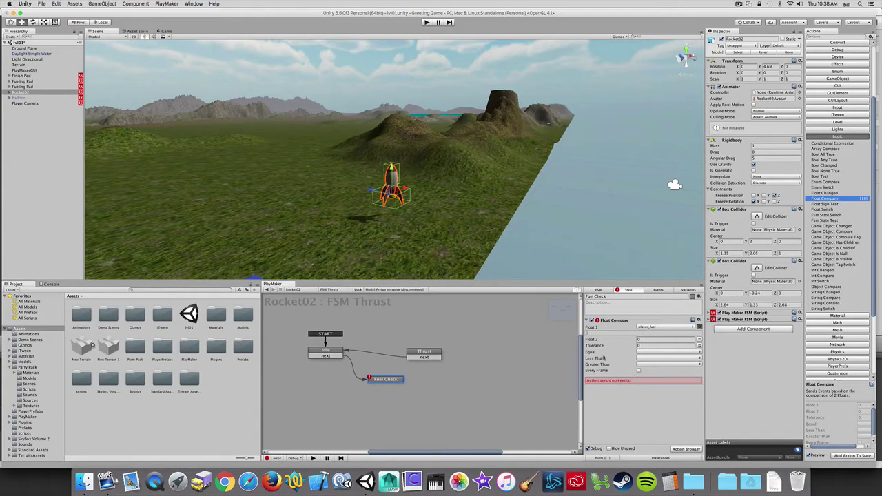
right_click(385, 379)
mouse_move(439, 382)
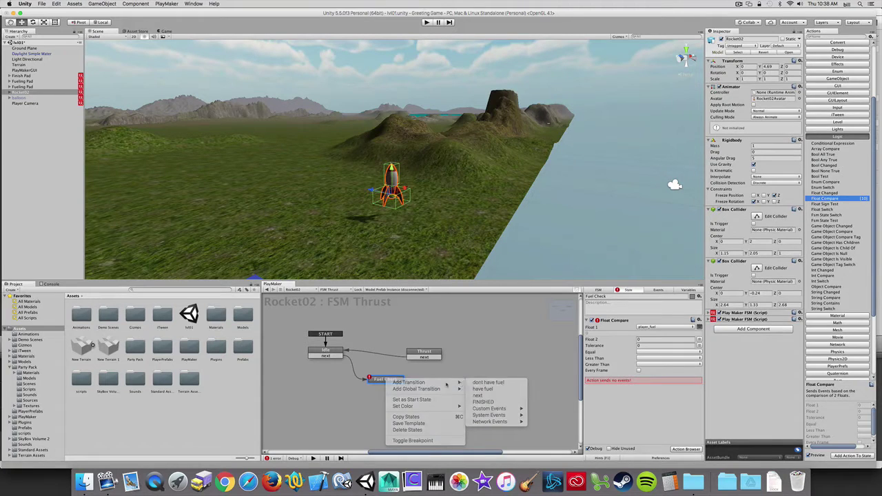
left_click(501, 382)
right_click(399, 380)
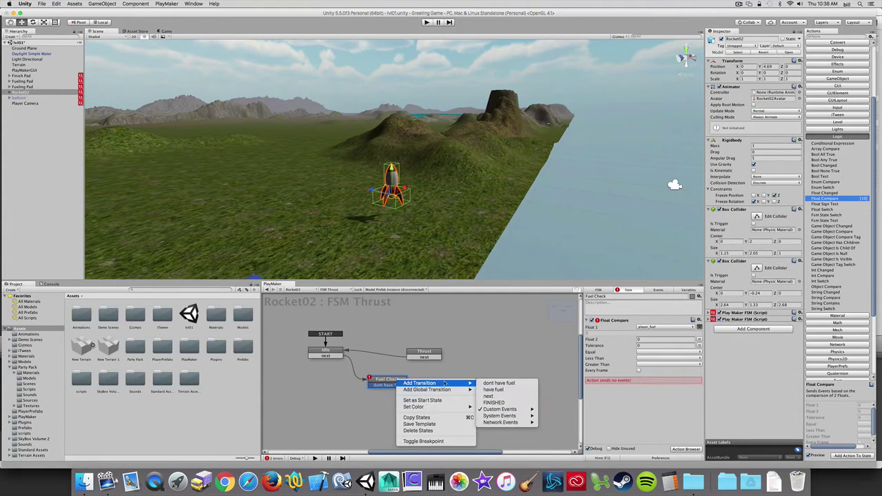
left_click(493, 390)
left_click_drag(403, 392, 455, 348)
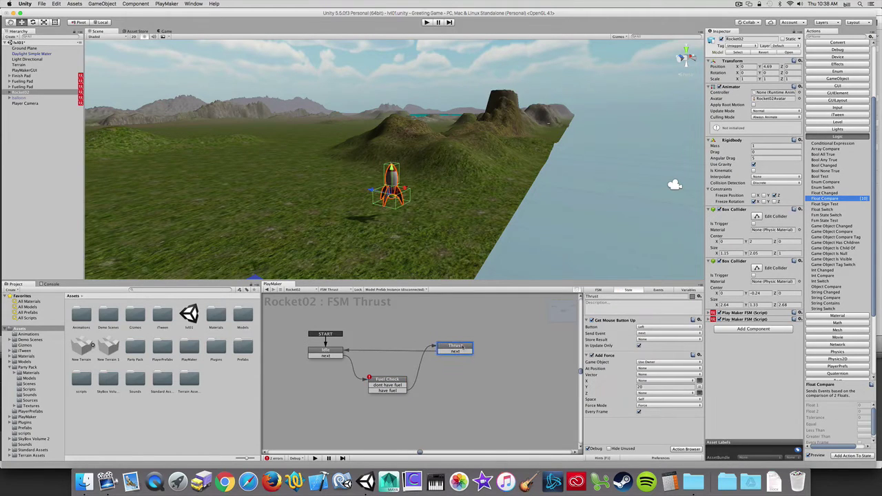
Link the "dont have fuel" transition back to the Idle state and move the Fuel Check state slightly lower in the graph.
left_click(390, 386)
left_click_drag(348, 382, 341, 356)
left_click_drag(415, 388, 401, 390)
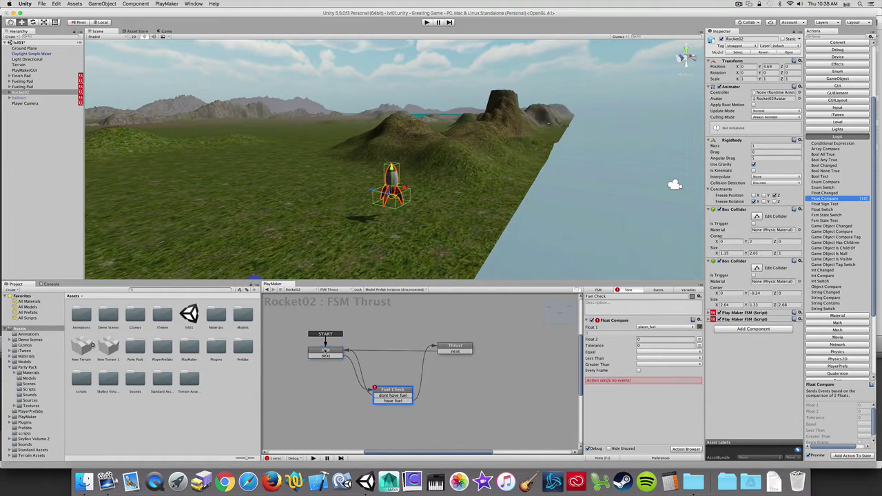
In the Fuel Check state's Float Compare, set Equal and Less Than to "dont have fuel" and Greater Than to "have fuel".
left_click(325, 351)
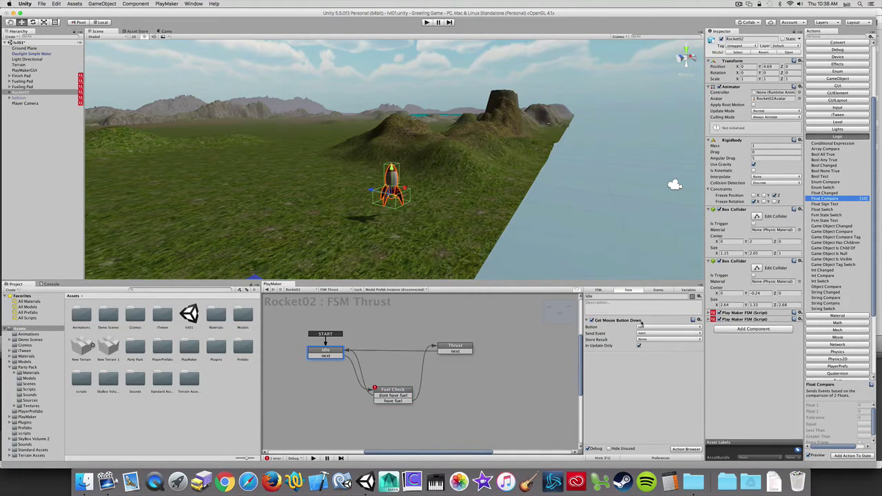
left_click(394, 394)
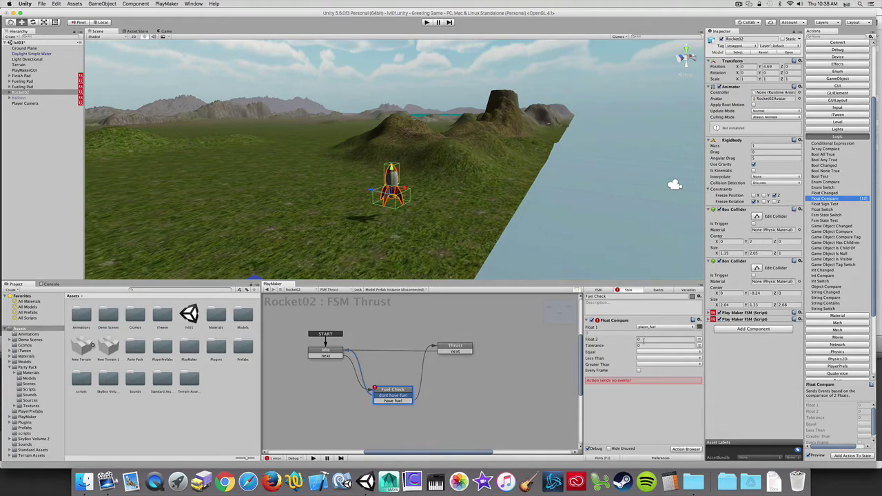
left_click(648, 353)
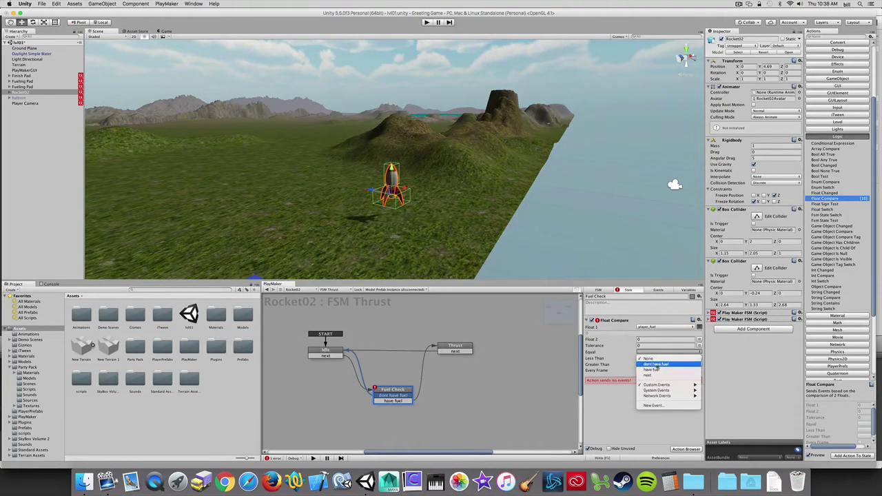
left_click(664, 364)
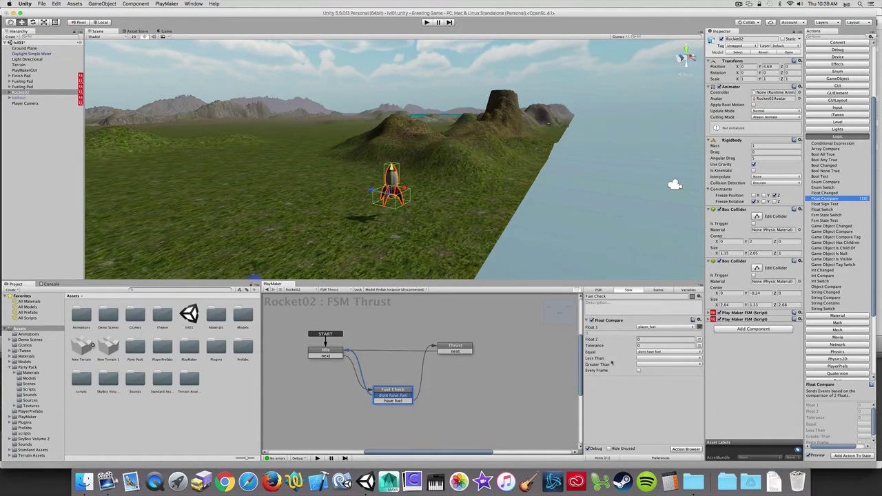
left_click(656, 360)
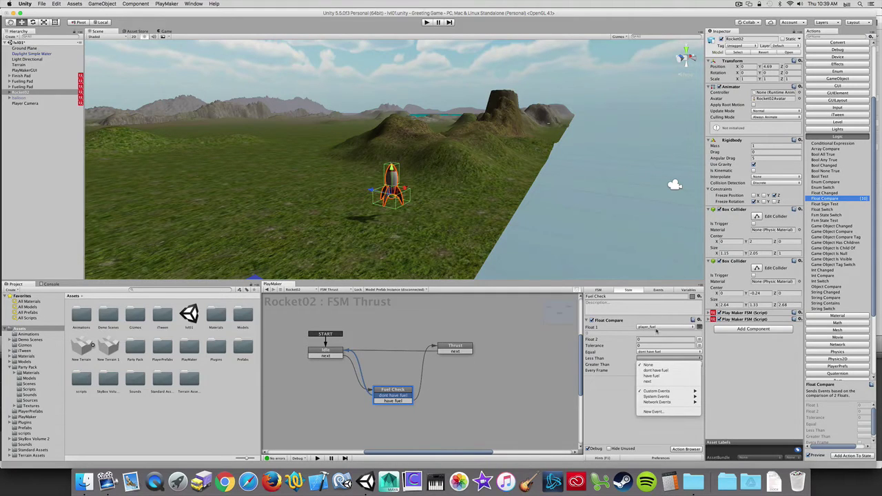
left_click(664, 371)
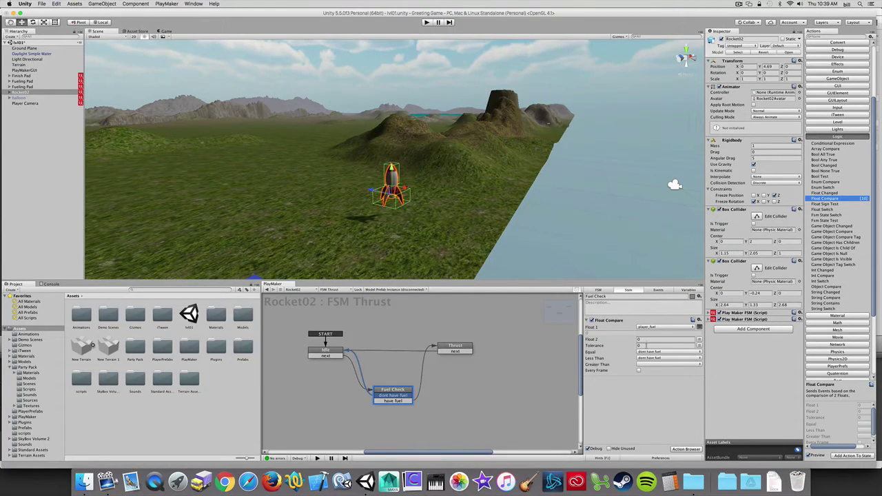
left_click(649, 364)
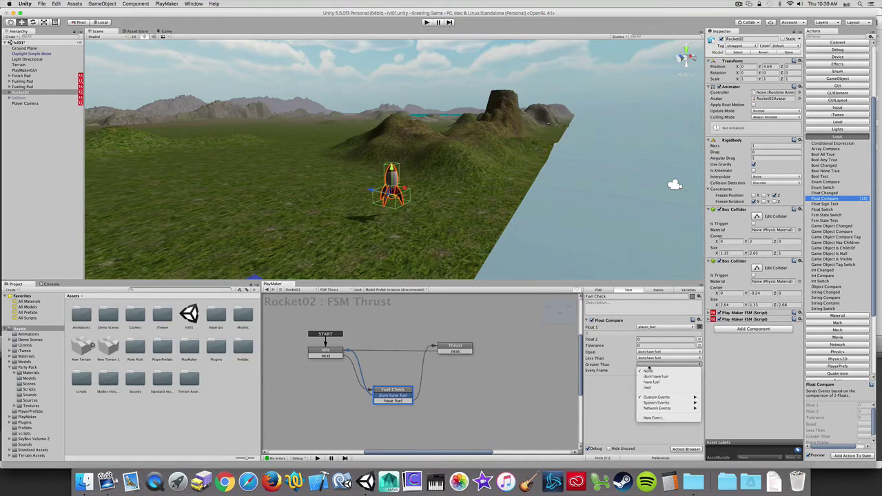
left_click(651, 382)
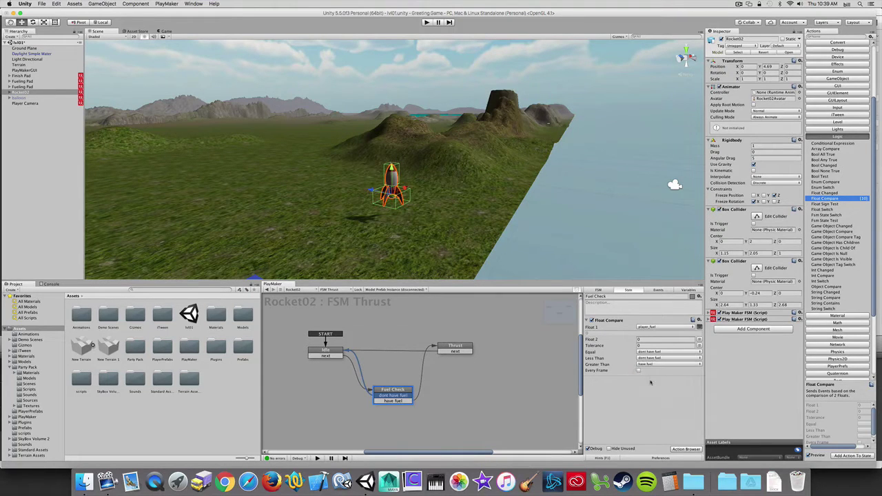
Review the actions of the Thrust, Fuel Check and Idle states and run the scene to test the fuel check.
left_click(455, 350)
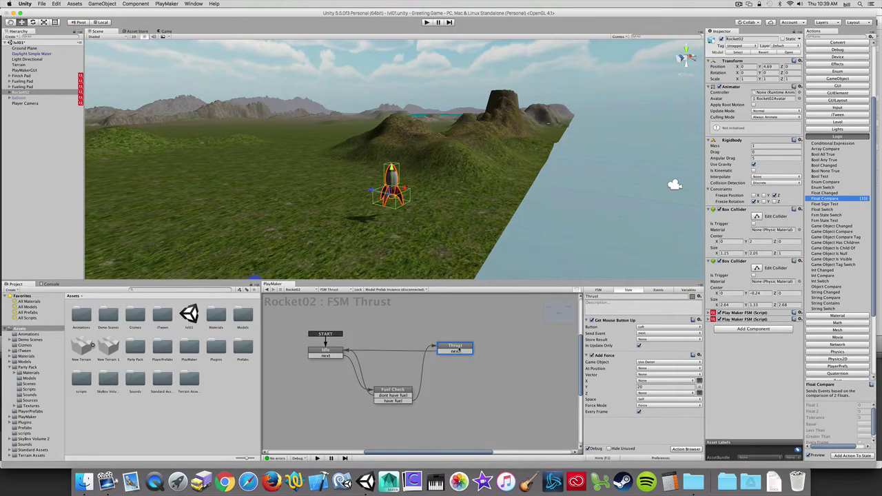
left_click(393, 390)
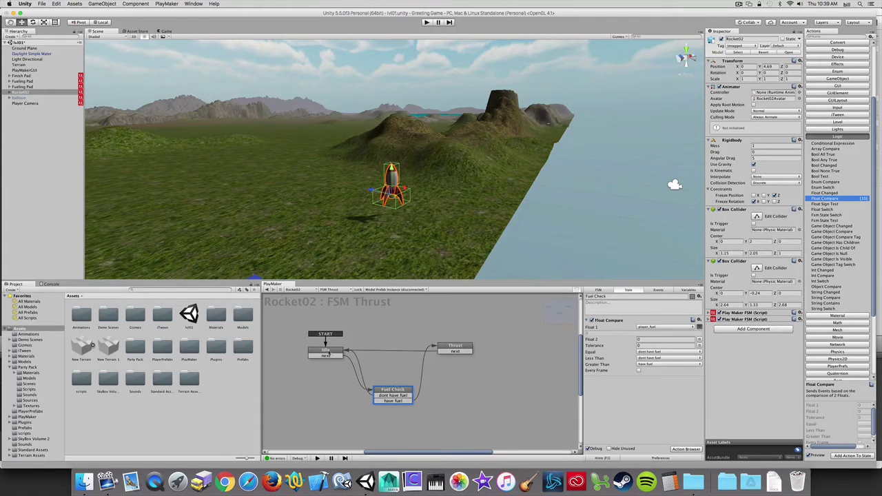
left_click(329, 353)
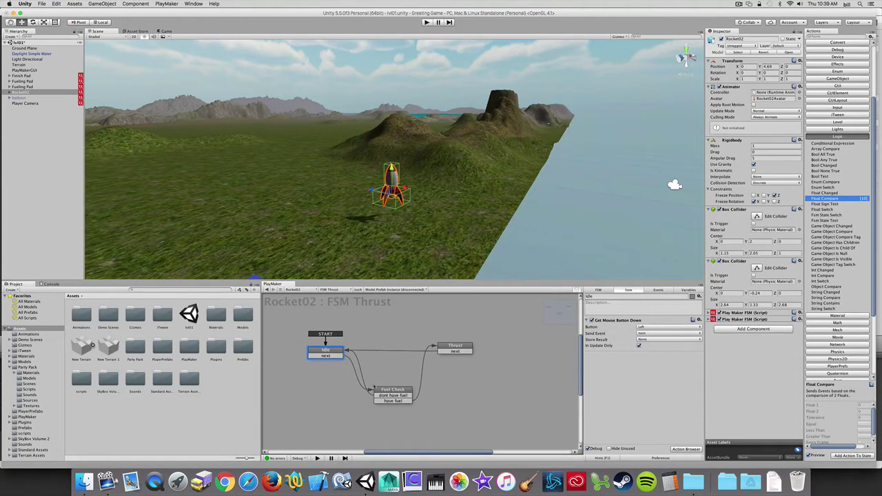
left_click(385, 391)
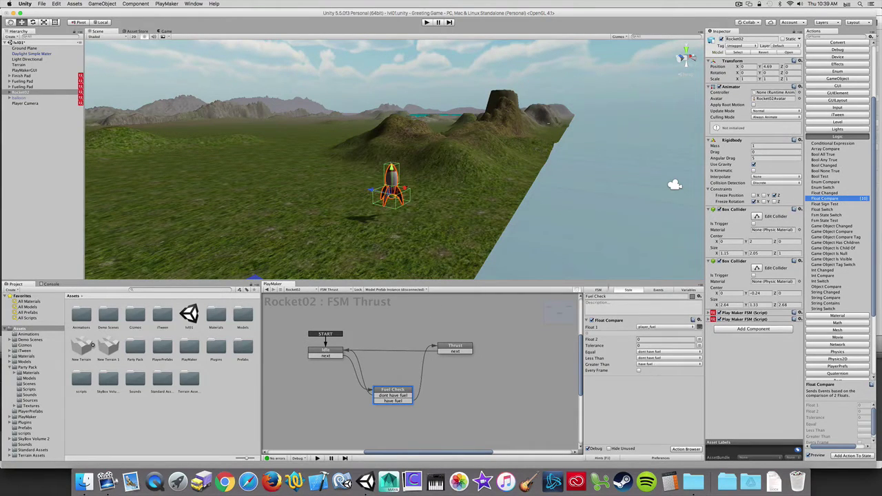
left_click(427, 21)
Set the value of the global variable player_fuel to 100 and close the globals list.
left_click(687, 290)
left_click(664, 448)
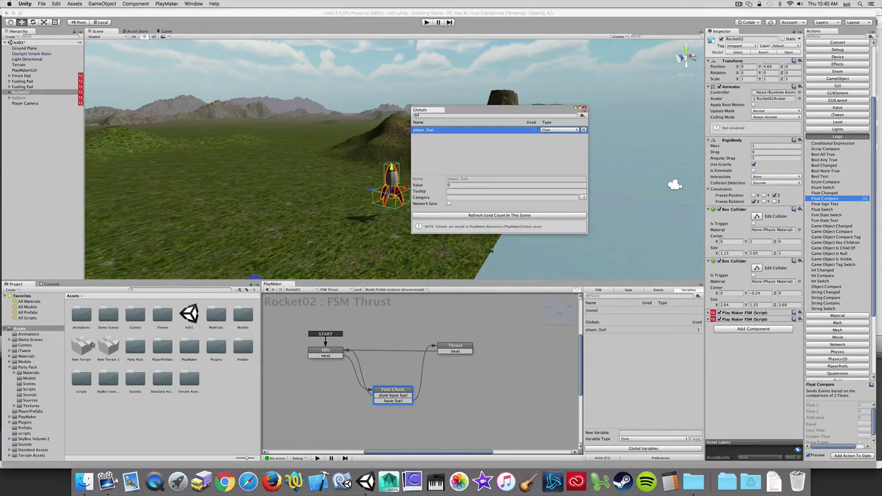
left_click(454, 185)
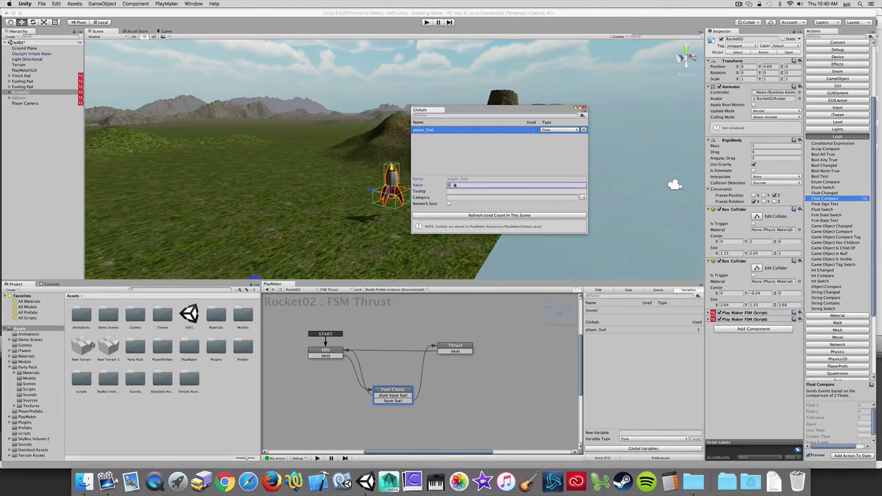
type("50")
key("BackSpace")
key("BackSpace")
type("100")
left_click(583, 108)
Run the scene and thrust the rocket to test the fuel check with fuel available.
left_click(428, 22)
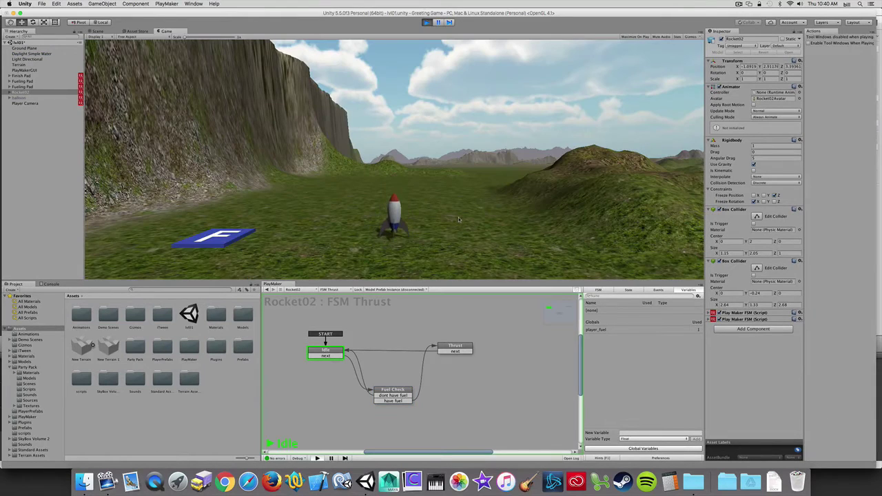
key("space")
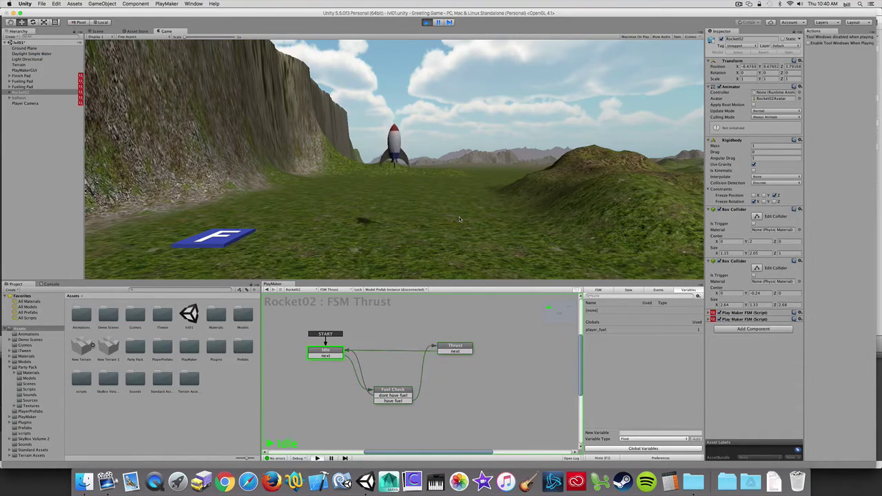
Stop the scene and review the Fuel Check state's Float Compare and the Thrust state's actions, including the Add Force Y value.
key("super+p")
left_click(401, 391)
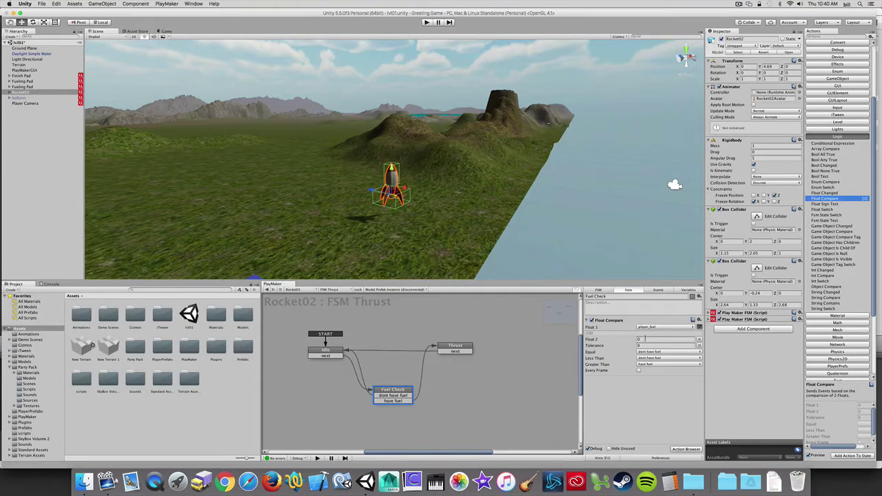
left_click(465, 349)
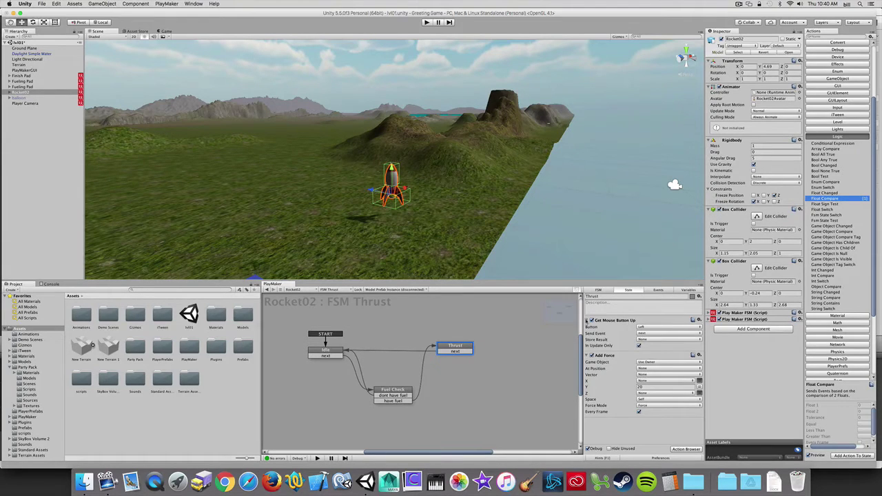
left_click(588, 321)
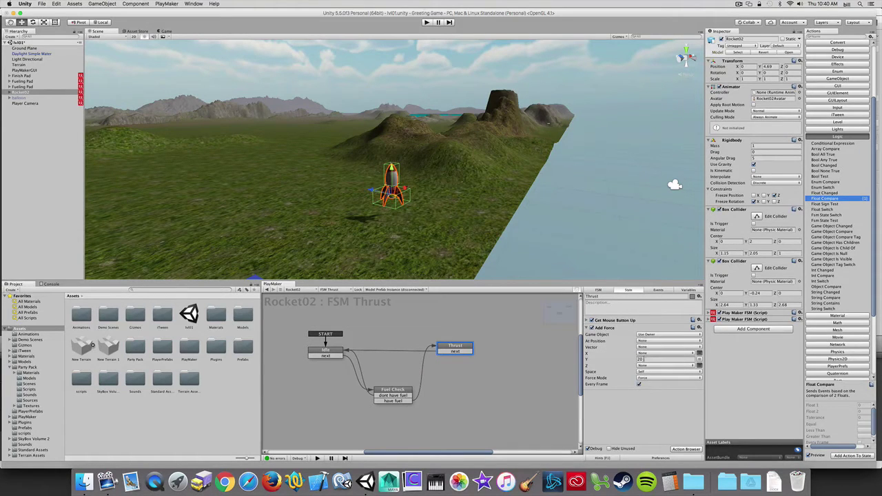
double_click(641, 359)
left_click(649, 360)
left_click(587, 328)
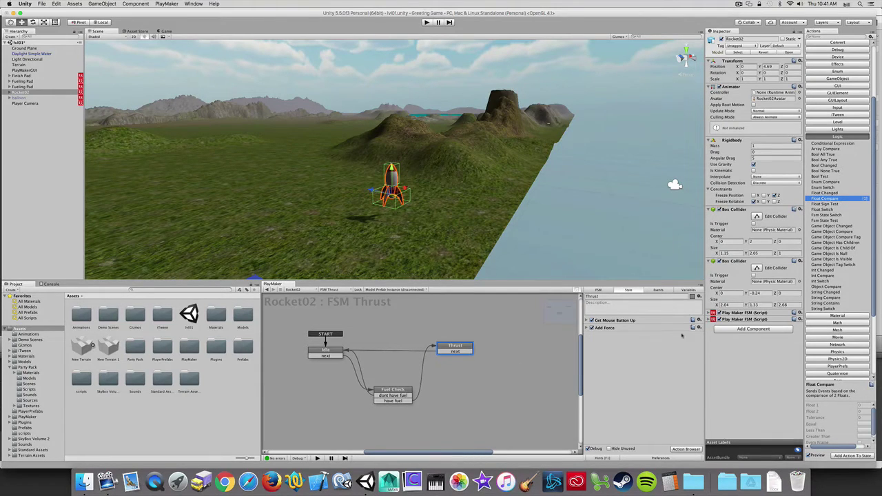
Add the Float Add action from the Math category to the Thrust state.
left_click(837, 137)
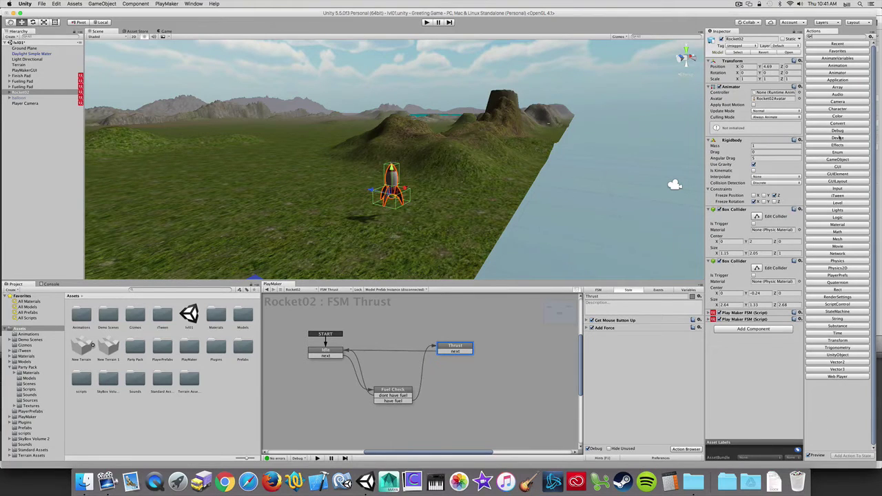
left_click(840, 232)
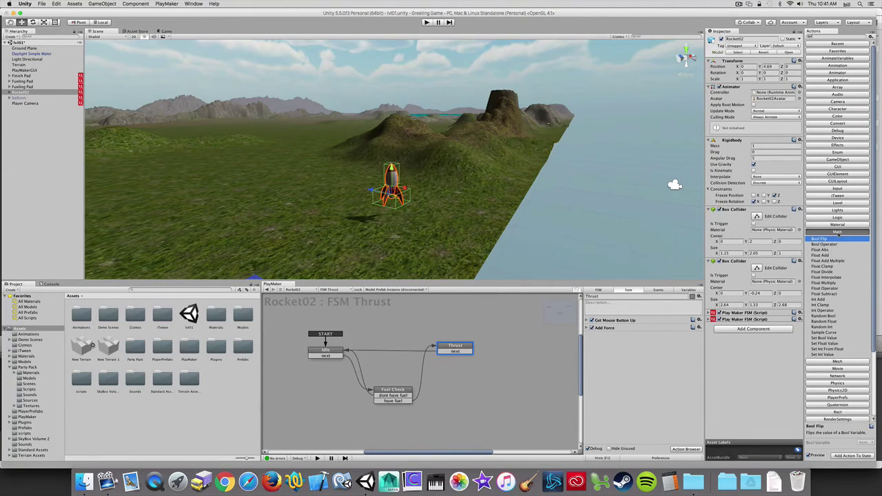
left_click(822, 255)
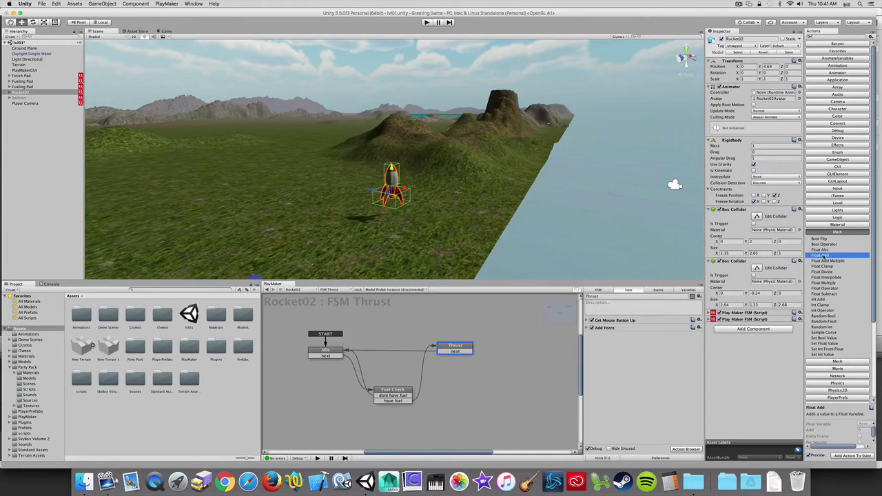
left_click(823, 294)
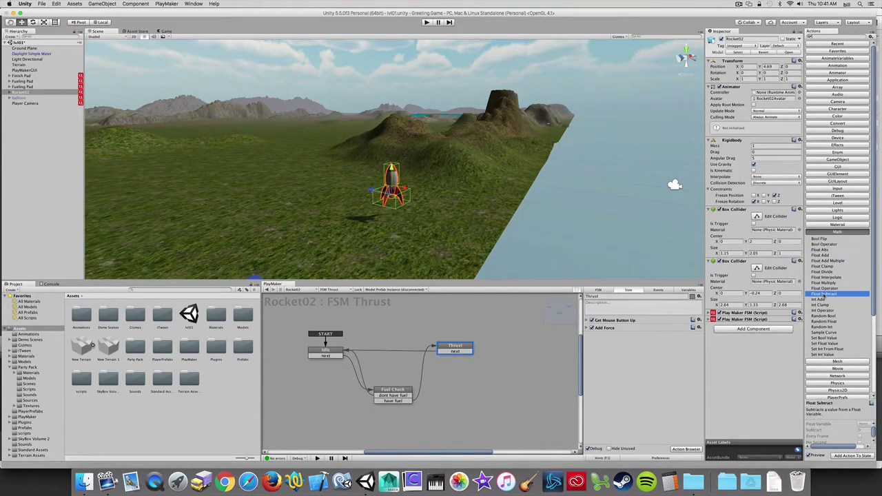
left_click(824, 256)
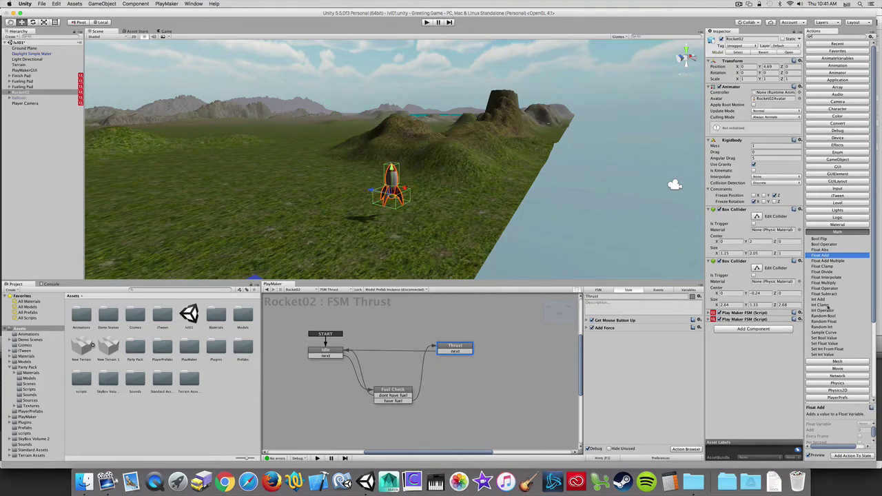
double_click(824, 256)
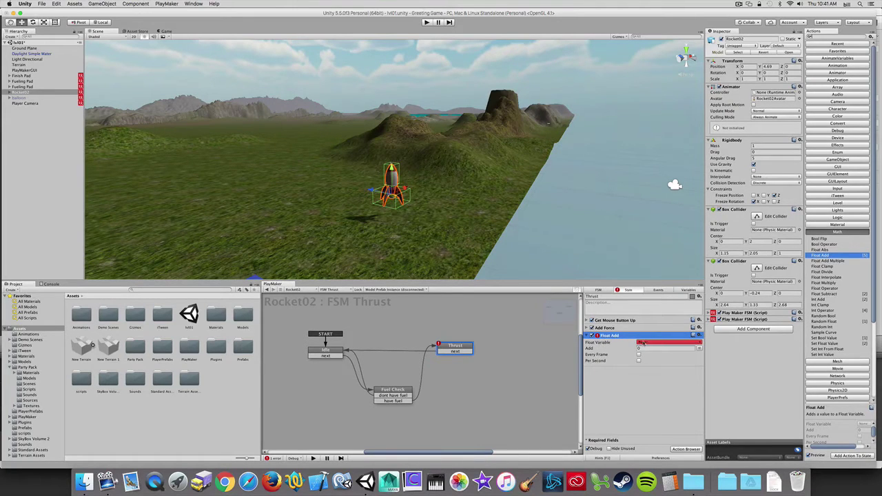
Configure Float Add to change player_fuel by -10, with Every Frame and Per Second enabled.
left_click(642, 342)
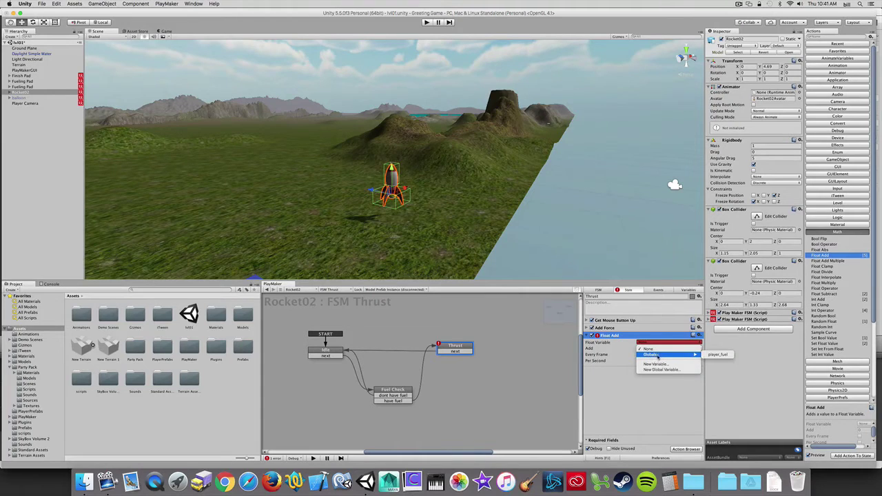
mouse_move(659, 354)
left_click(718, 354)
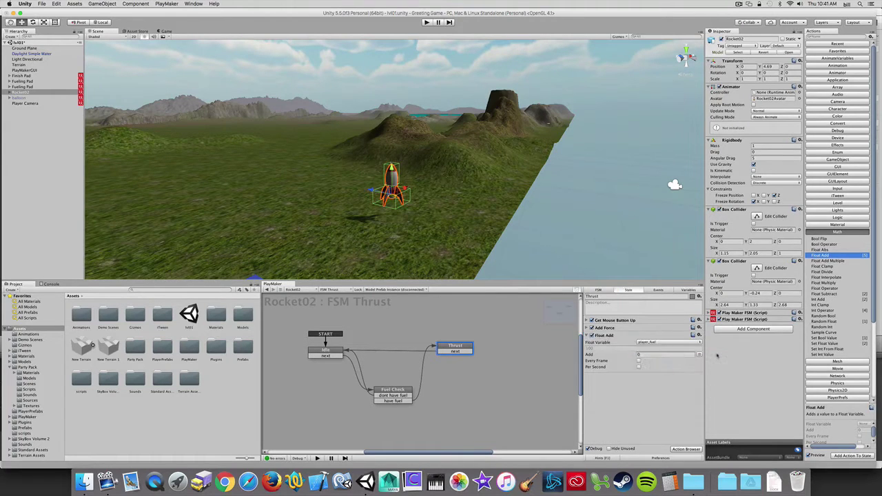
left_click(650, 355)
left_click(639, 361)
left_click(639, 367)
left_click(648, 355)
type("-10")
Run the scene and thrust the rocket repeatedly to test the fuel consumption, then stop the scene.
left_click(427, 22)
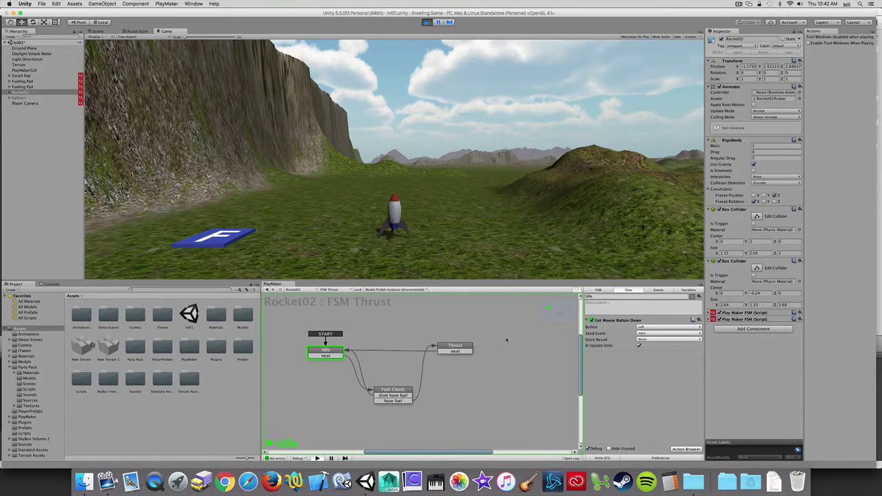
left_click(474, 202)
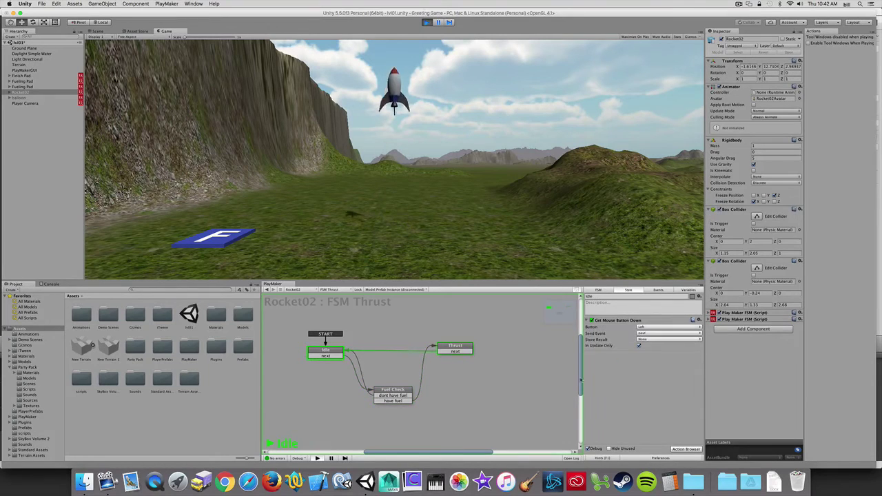
left_click(497, 230)
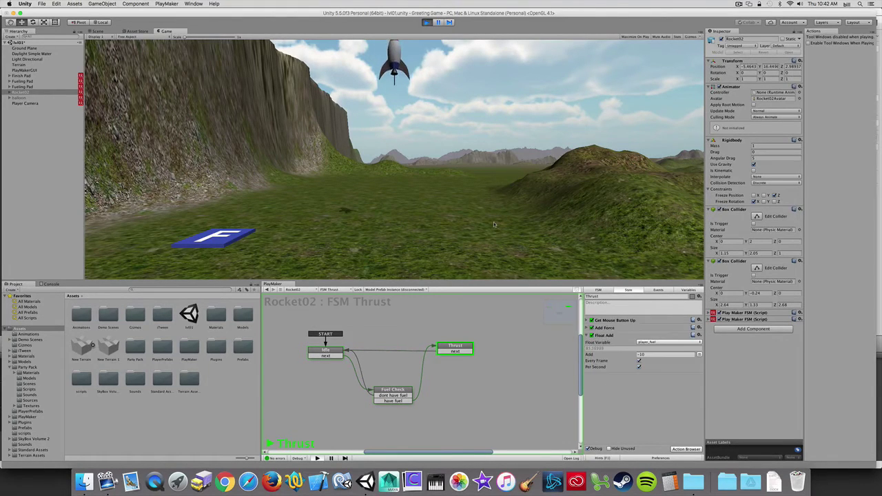
left_click(479, 213)
left_click(464, 210)
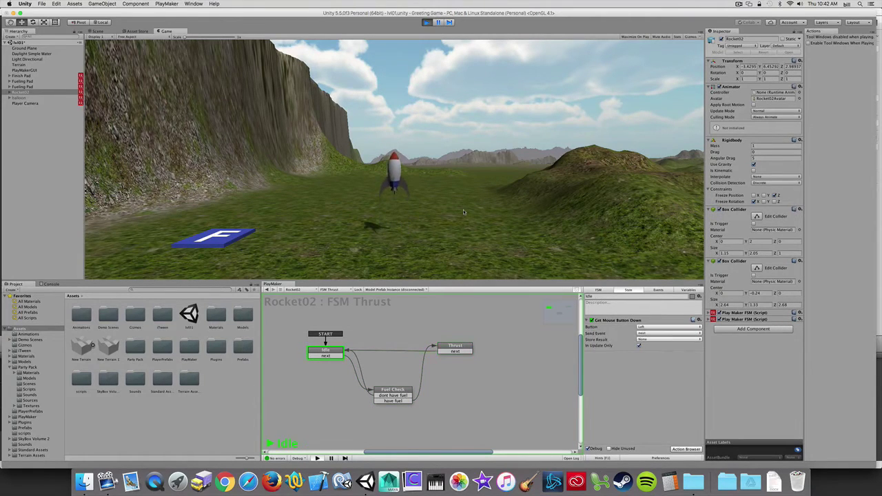
left_click(463, 211)
left_click(462, 200)
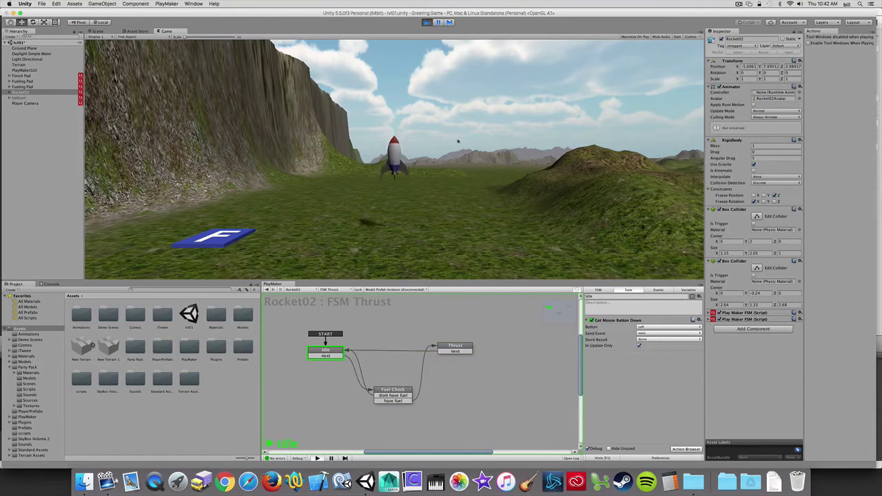
left_click(467, 210)
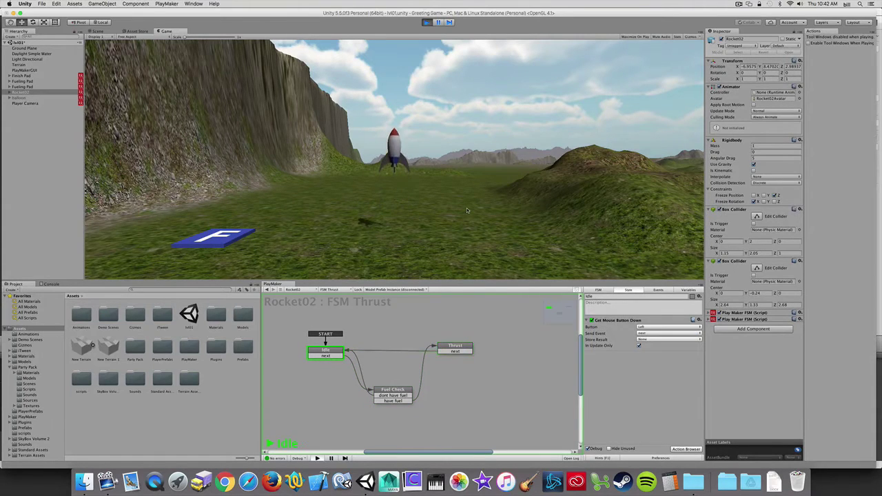
left_click(467, 210)
left_click(467, 210)
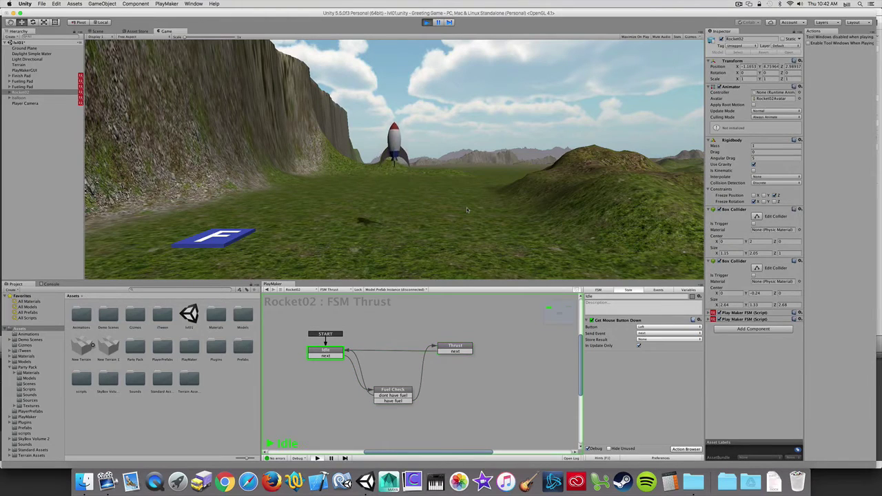
left_click(468, 210)
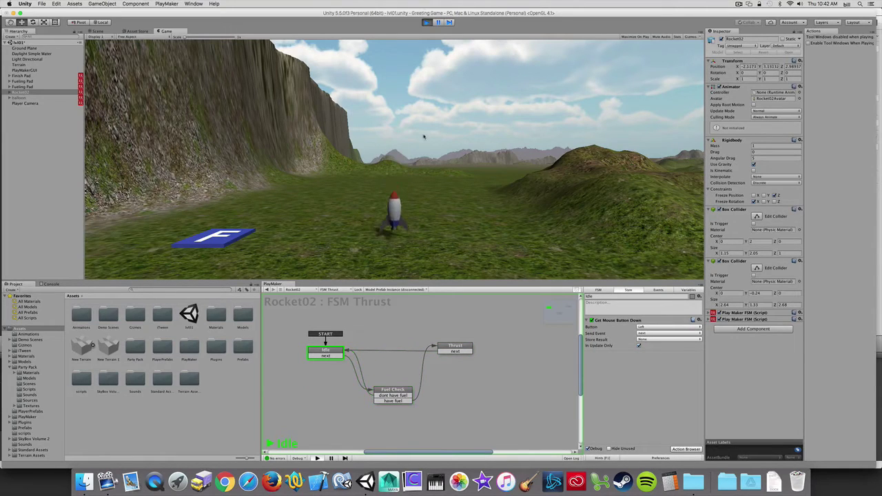
left_click(435, 222)
key("super+p")
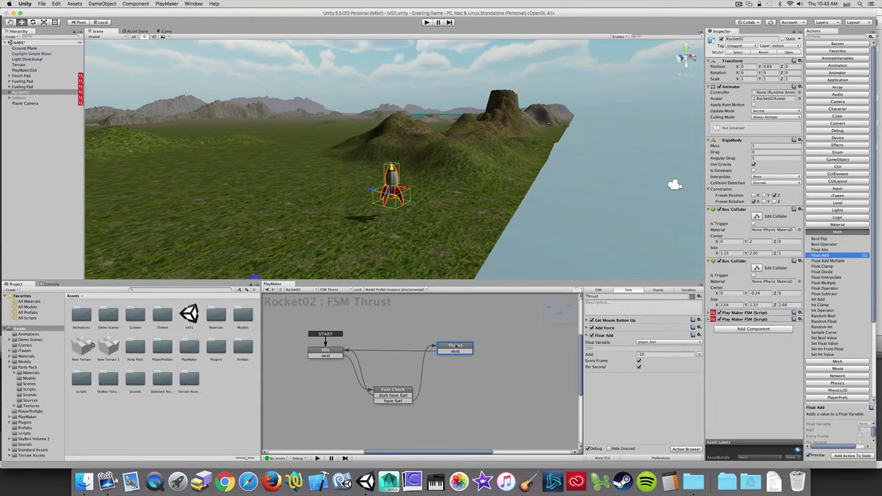
Set the Thrust state's Float Add amount to -50 and test the rocket's thrust in a scene run.
left_click(645, 356)
type("-5")
key("super+p")
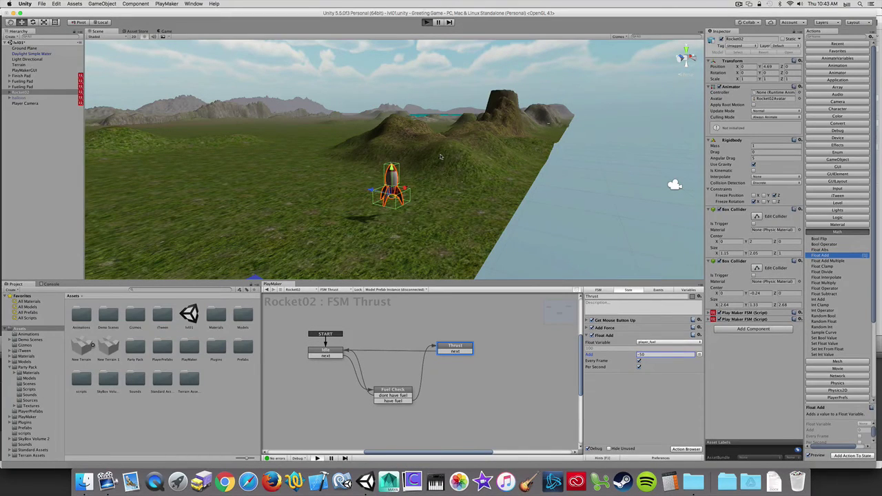
left_click(441, 198)
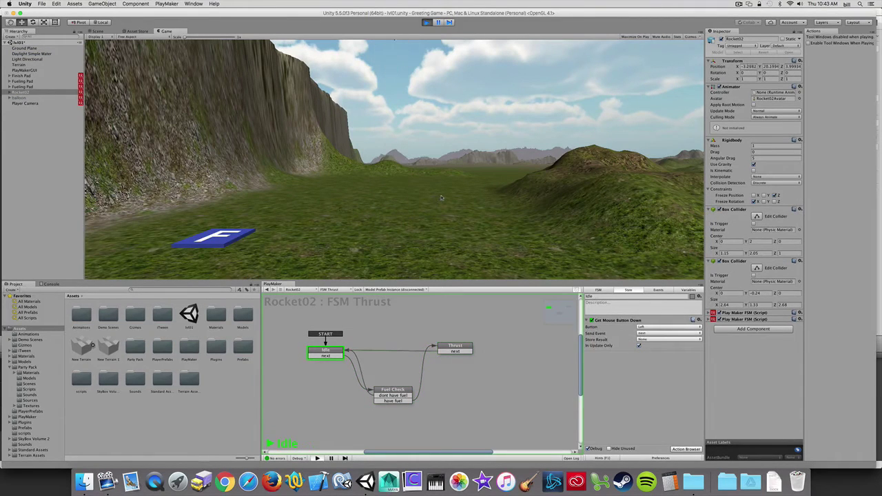
left_click(468, 191)
left_click(496, 191)
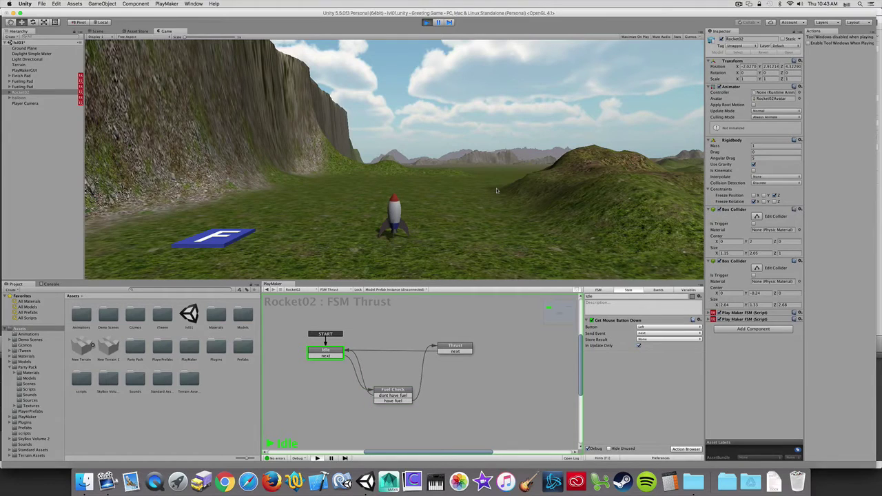
key("super+p")
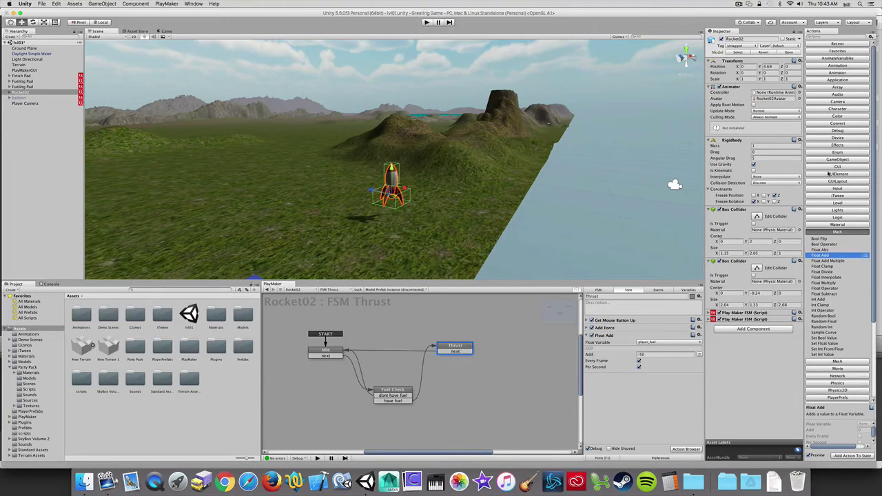
Search the actions for "float com" and add Float Compare to the Thrust state.
left_click(830, 36)
type("float")
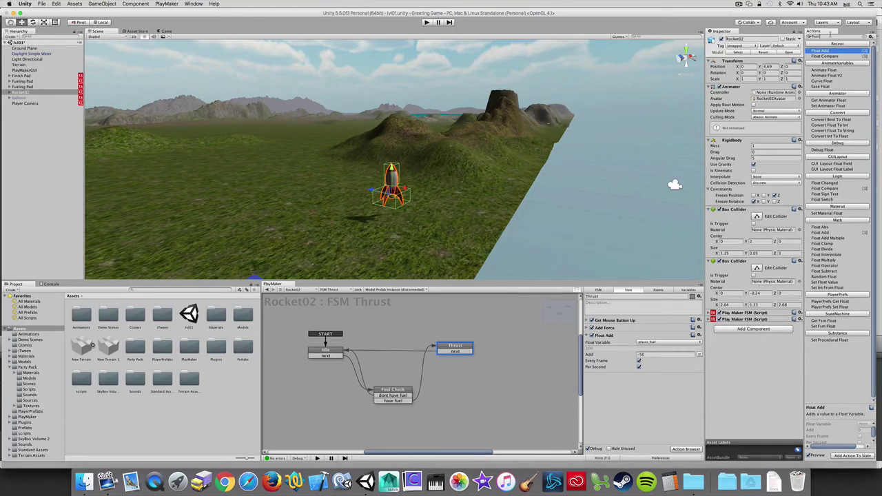
type(" com")
key("Return")
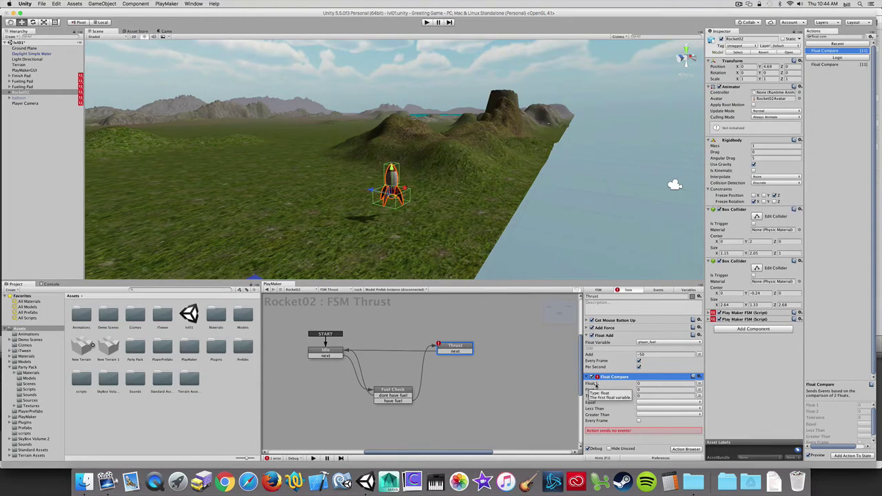
Set Float 1 of the Thrust state's Float Compare to the global variable player_fuel.
left_click(698, 384)
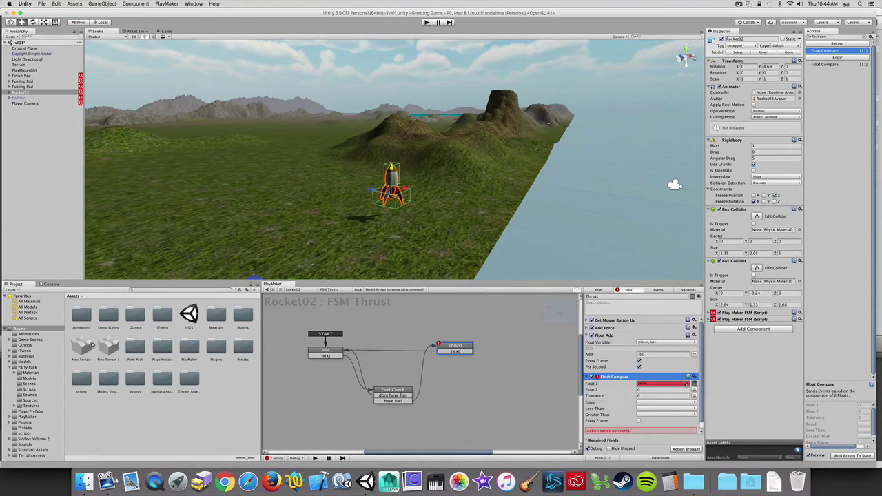
left_click(667, 384)
mouse_move(665, 396)
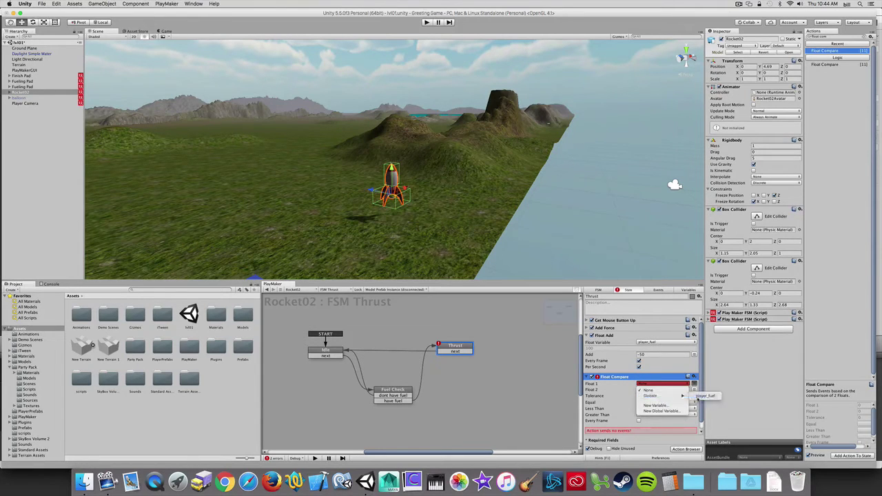
left_click(706, 396)
left_click(644, 396)
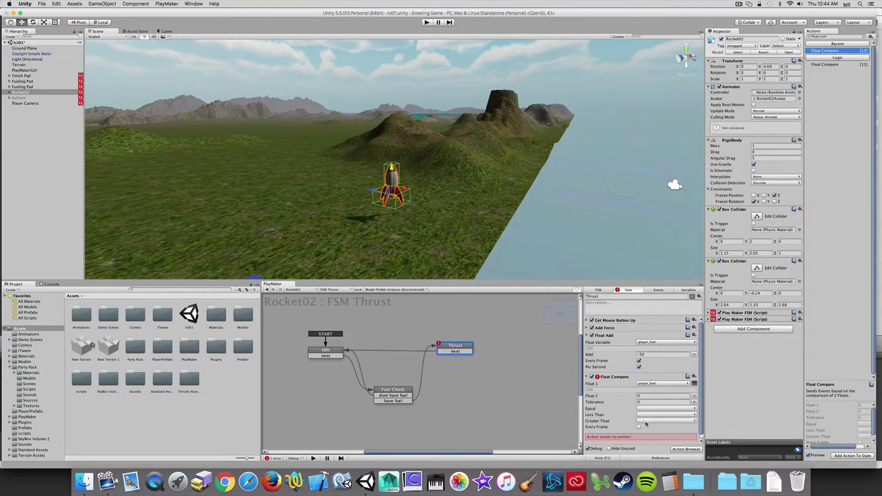
Set the Equal and Less Than events of the Thrust state's Float Compare to "dont have fuel".
left_click(648, 409)
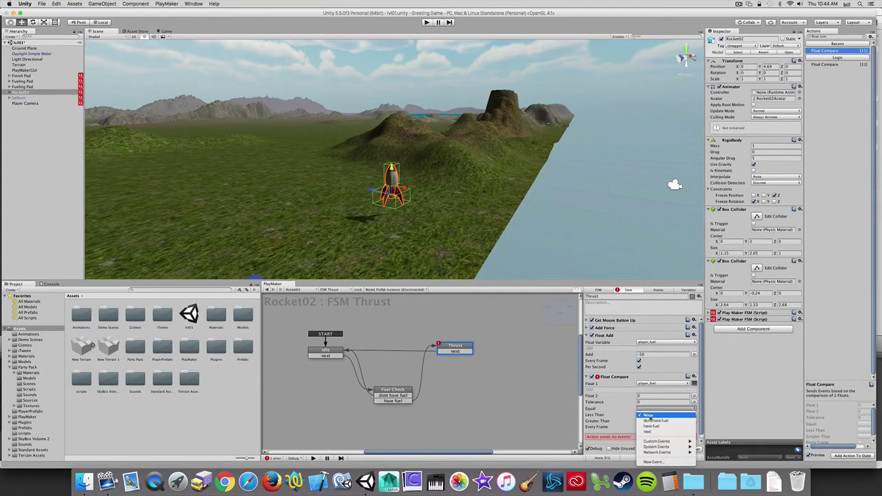
left_click(654, 421)
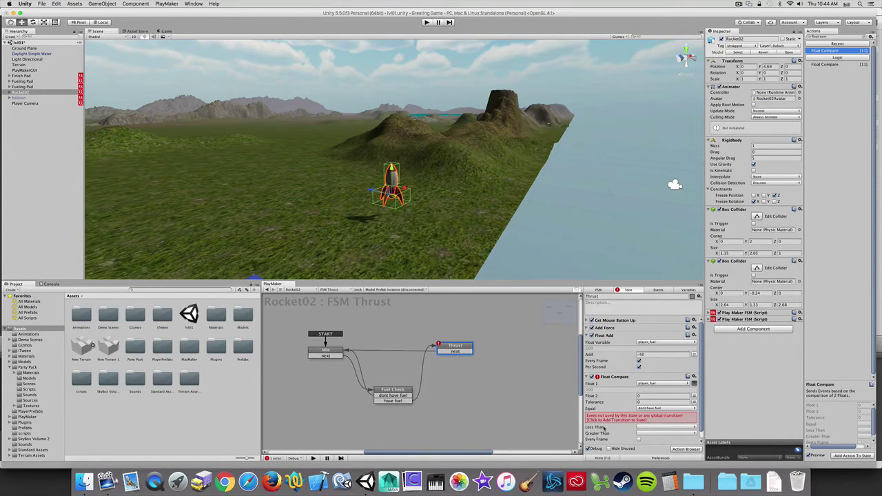
left_click(645, 428)
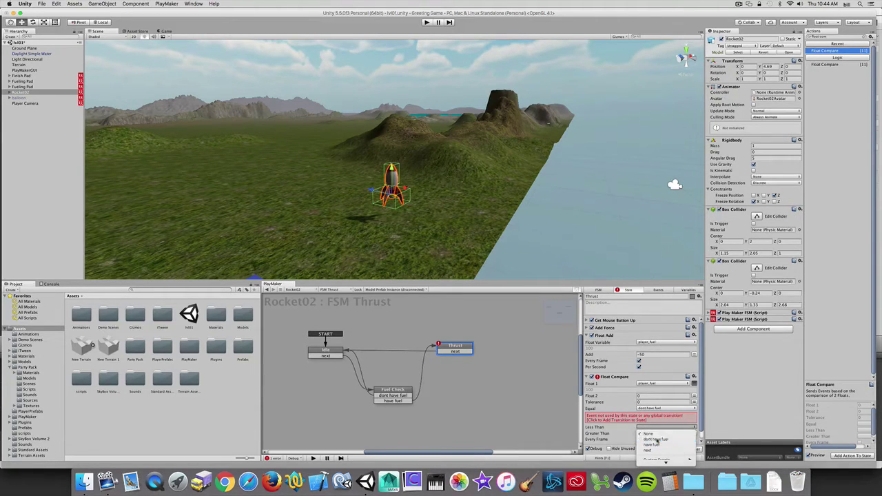
left_click(657, 441)
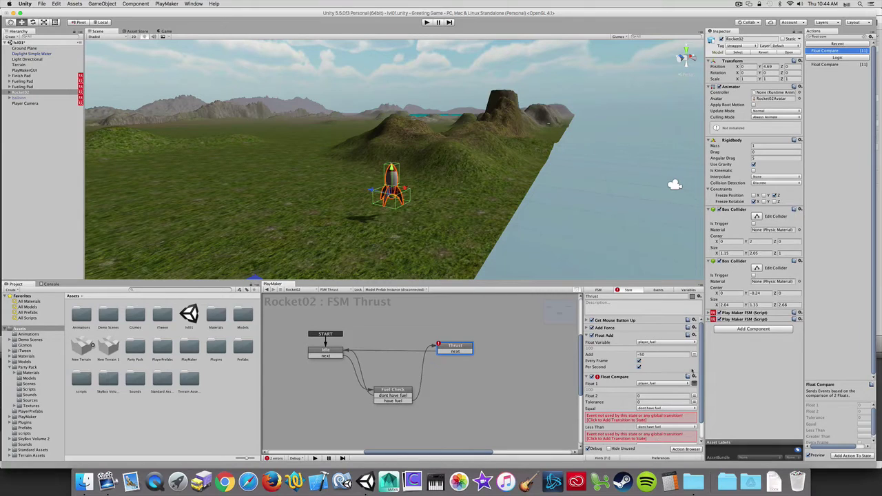
left_click_drag(701, 361, 702, 382)
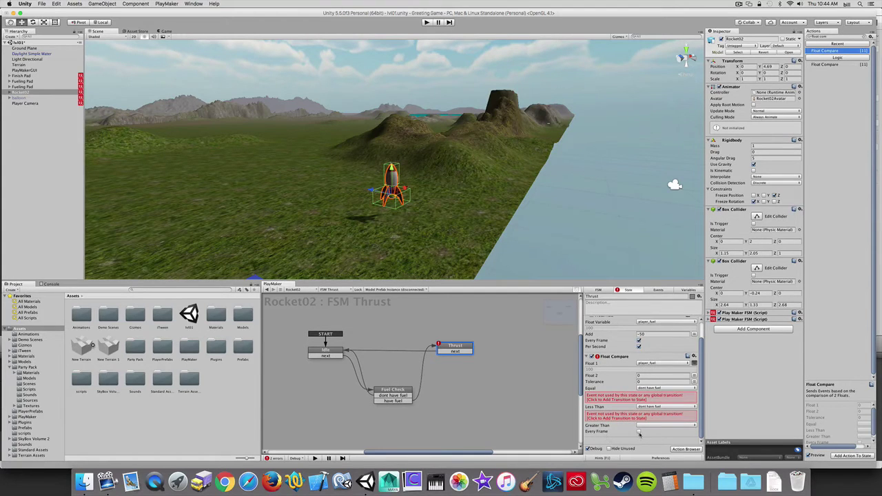
Make the Thrust state's Float Compare run every frame and add a "dont have fuel" transition from Thrust to Idle.
left_click(639, 432)
right_click(456, 346)
mouse_move(482, 349)
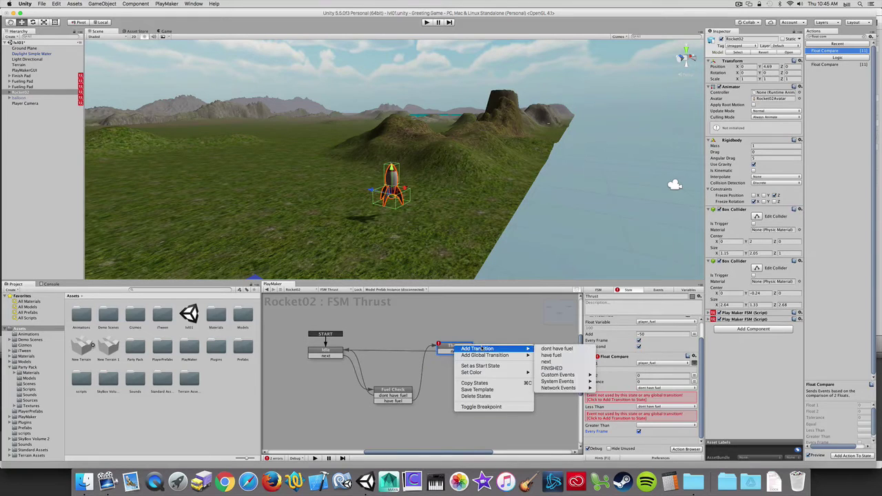
left_click(539, 348)
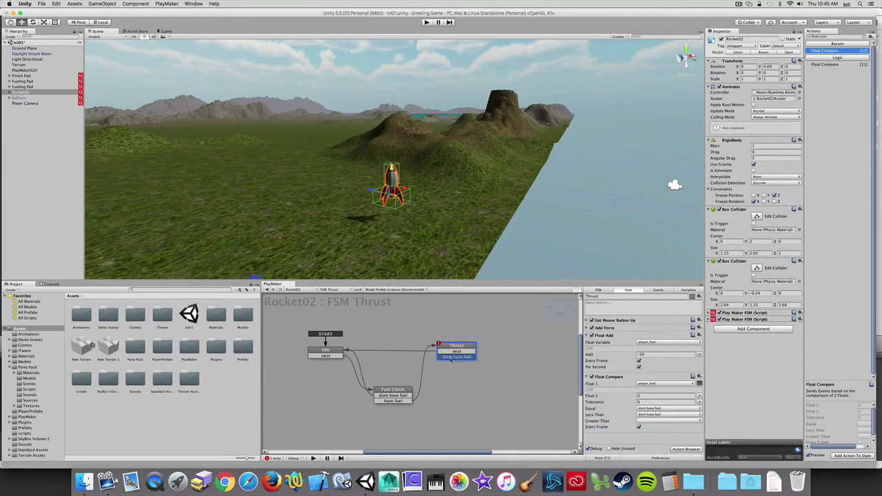
left_click_drag(412, 358, 338, 352)
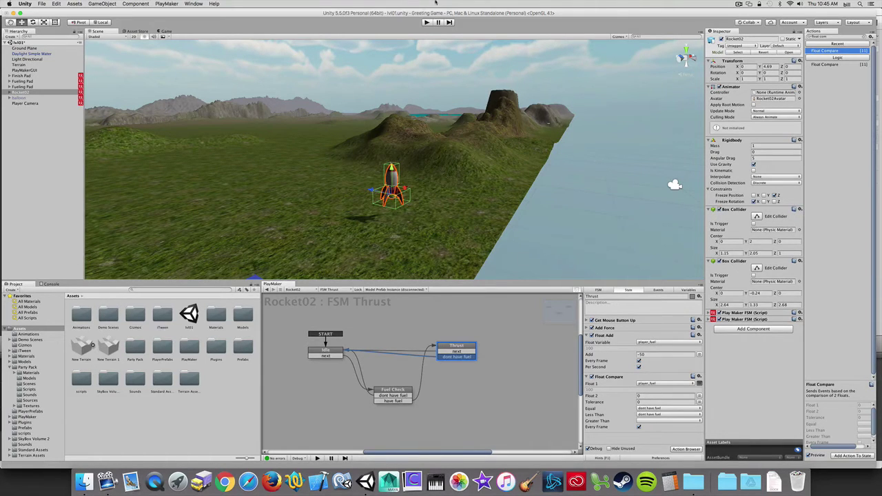
Test the rocket's thrust and fuel consumption in a scene run, and stop the run.
left_click(427, 22)
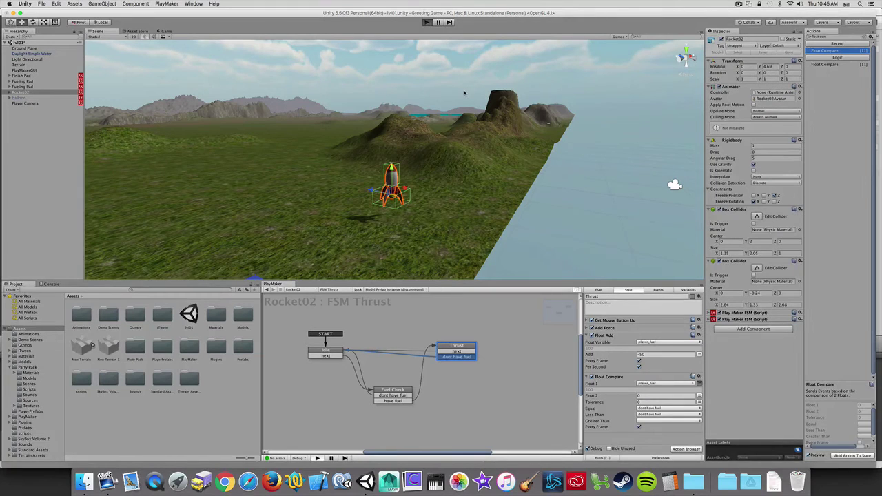
left_click(444, 177)
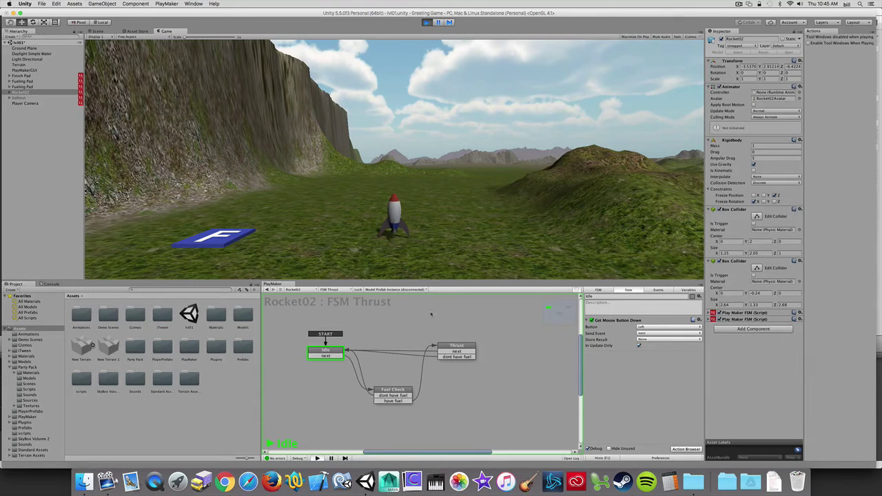
key("super+p")
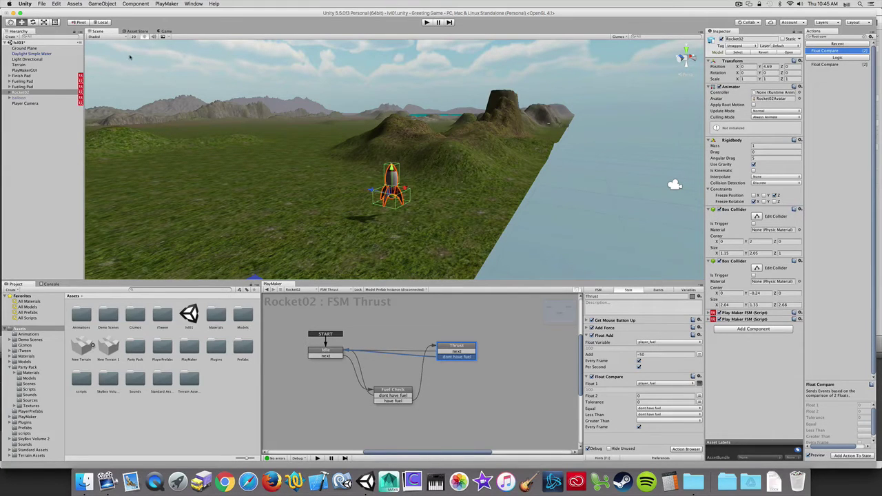
Add a UI Text object to the scene and rename it Player Fuel.
left_click(97, 4)
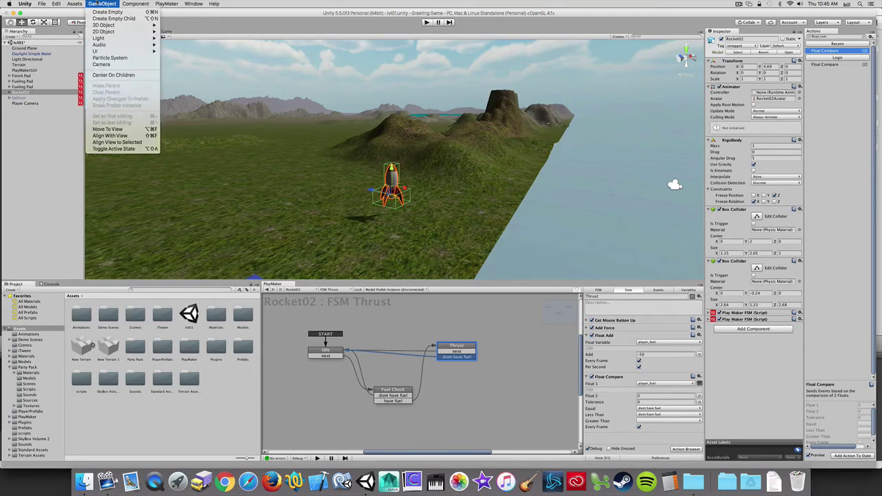
mouse_move(100, 52)
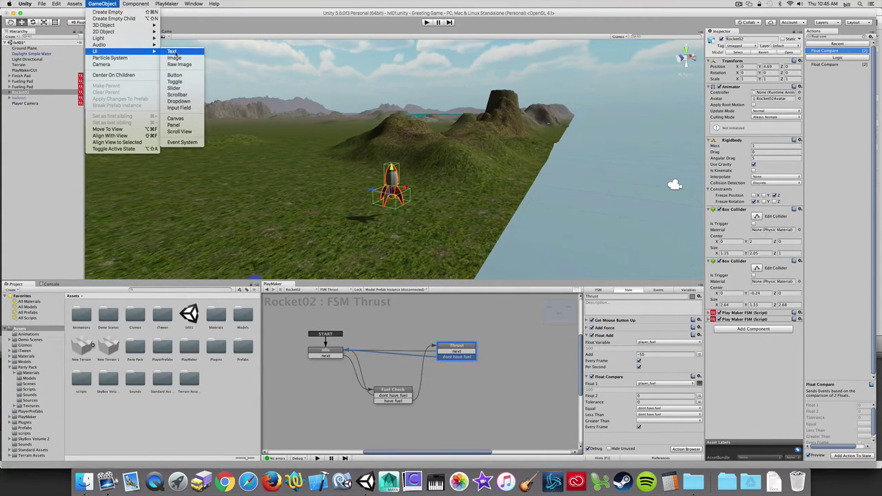
left_click(172, 52)
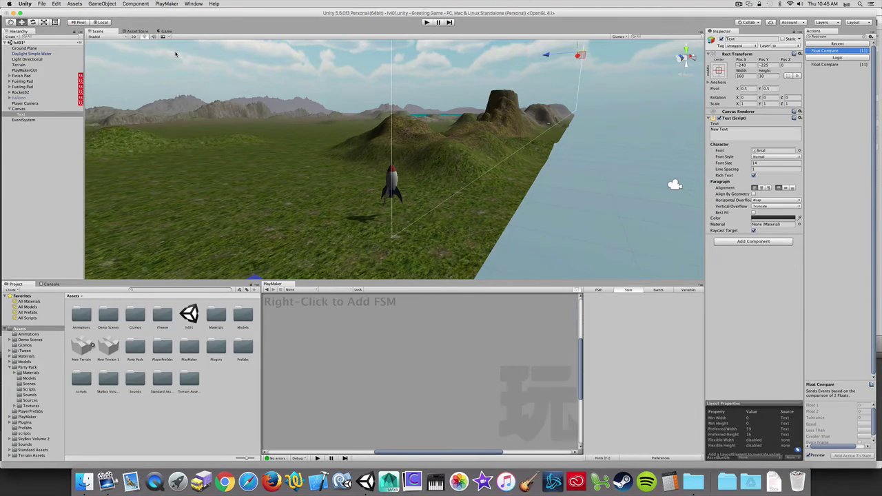
left_click(20, 115)
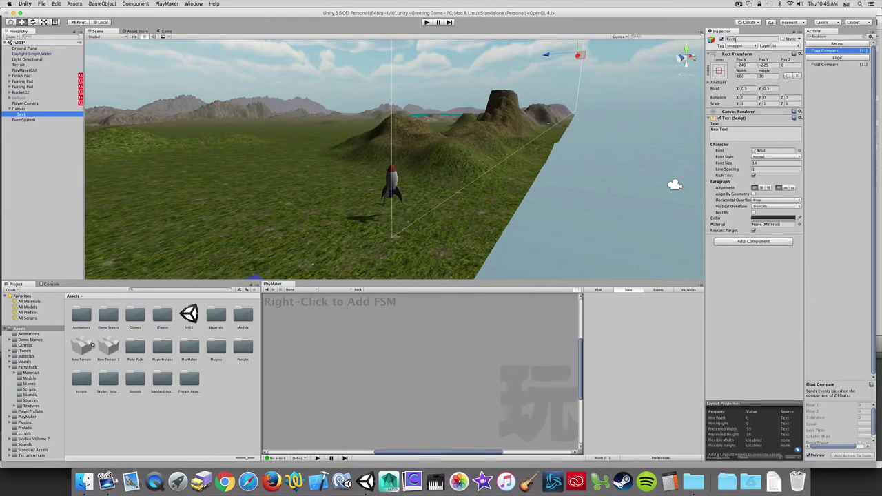
left_click(24, 115)
type("Player")
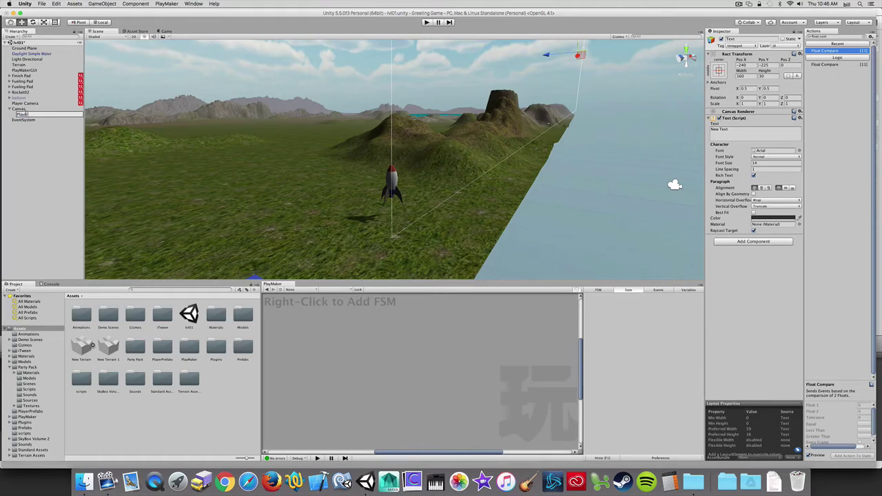
type(" Fuel")
key("Return")
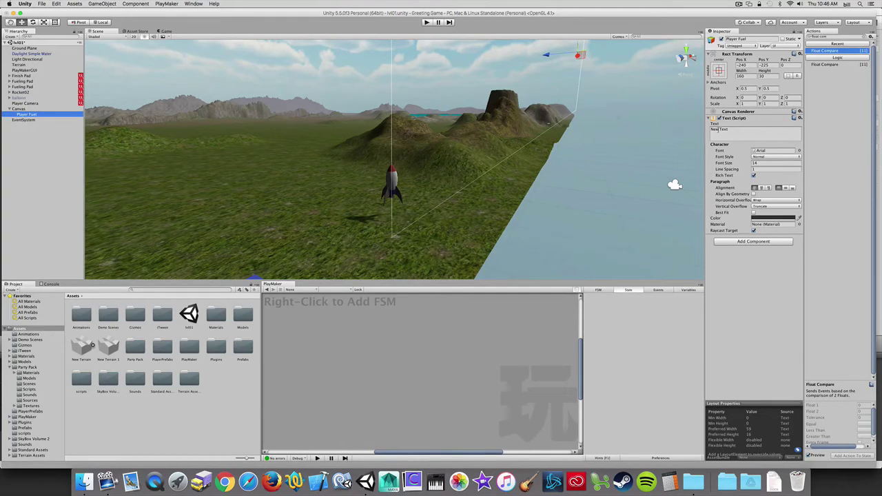
Set the Player Fuel object's text to "CUrrent Fuel" and check it in the game view.
left_click_drag(734, 131, 698, 131)
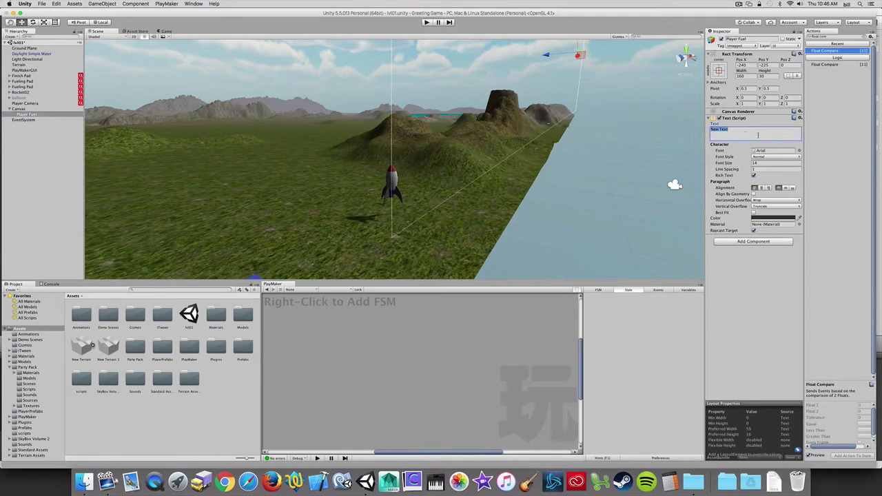
type("Fue")
key("BackSpace")
key("BackSpace")
type("CUrrent Fue")
left_click(169, 32)
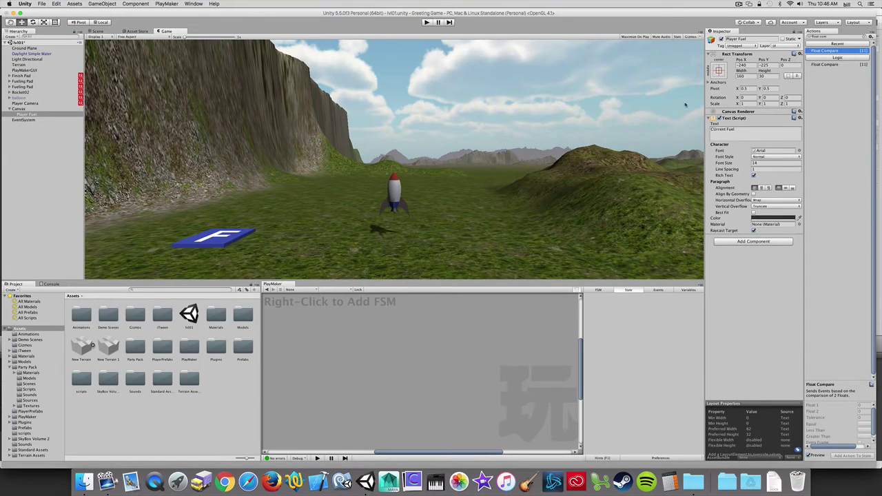
left_click(95, 32)
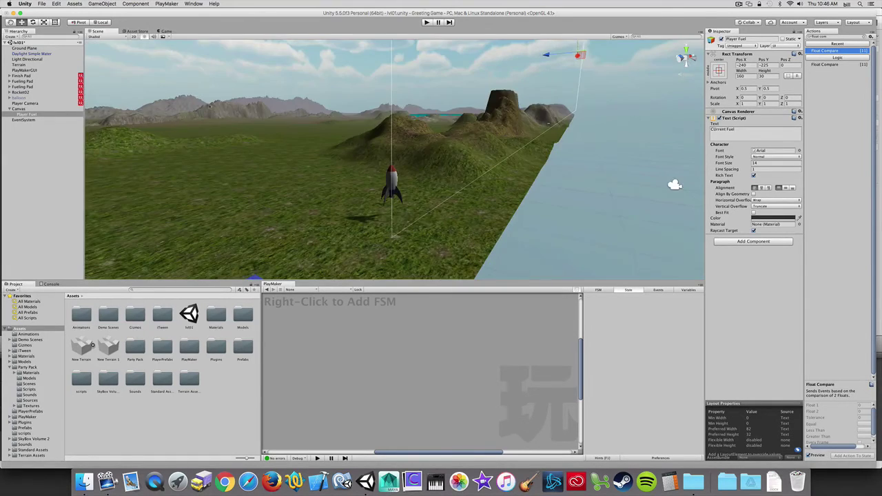
Anchor and position the Player Fuel text at the middle center of the canvas and check it in the game view.
left_click_drag(414, 182, 762, 134, "alt")
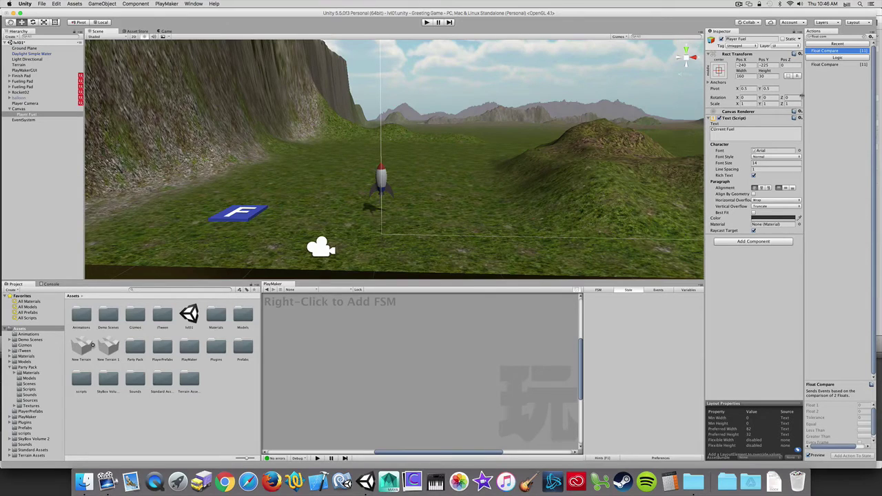
left_click(719, 70)
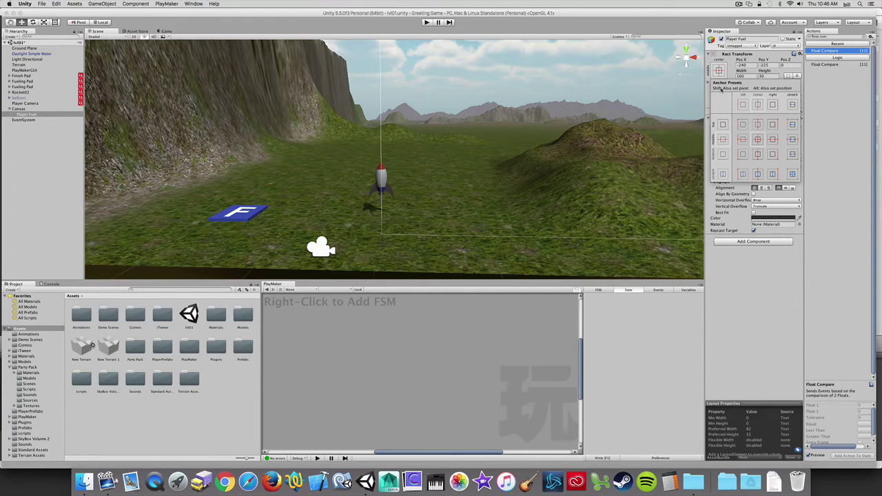
key("alt")
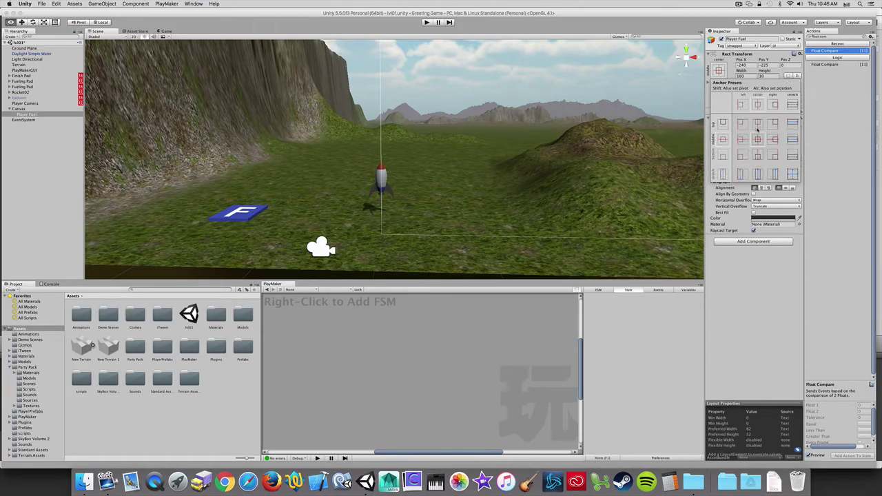
left_click(758, 140, "alt")
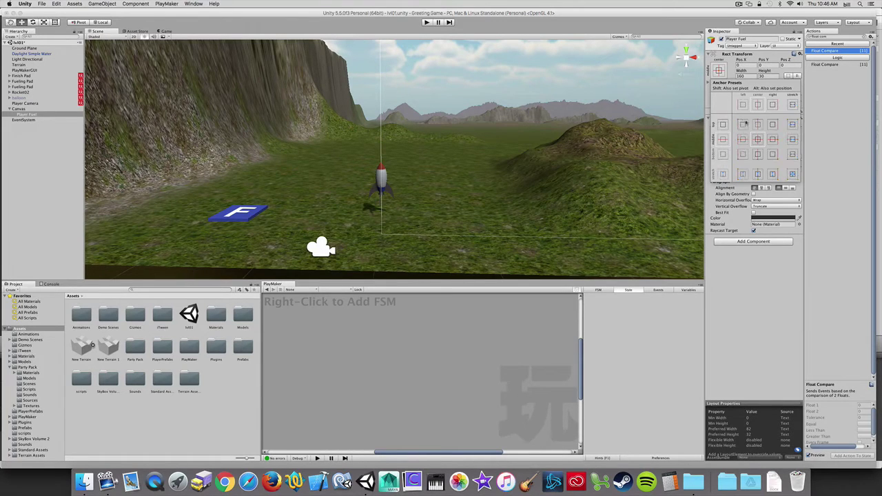
left_click(725, 73)
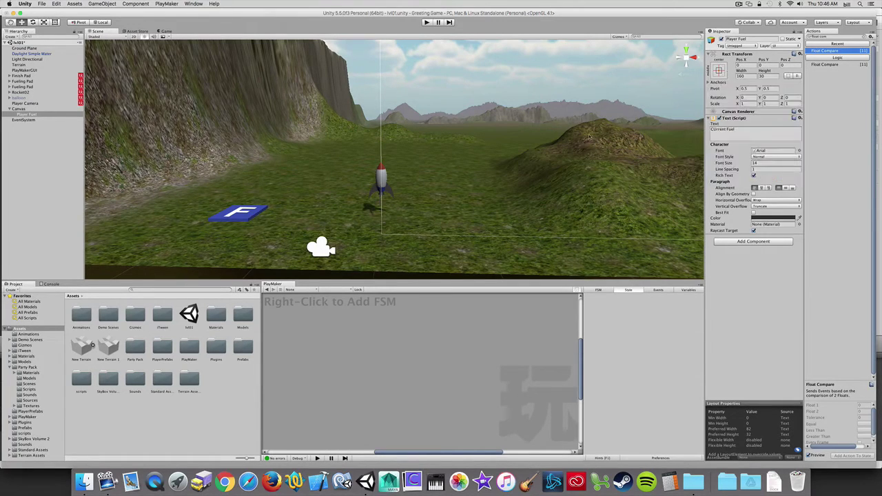
left_click(166, 31)
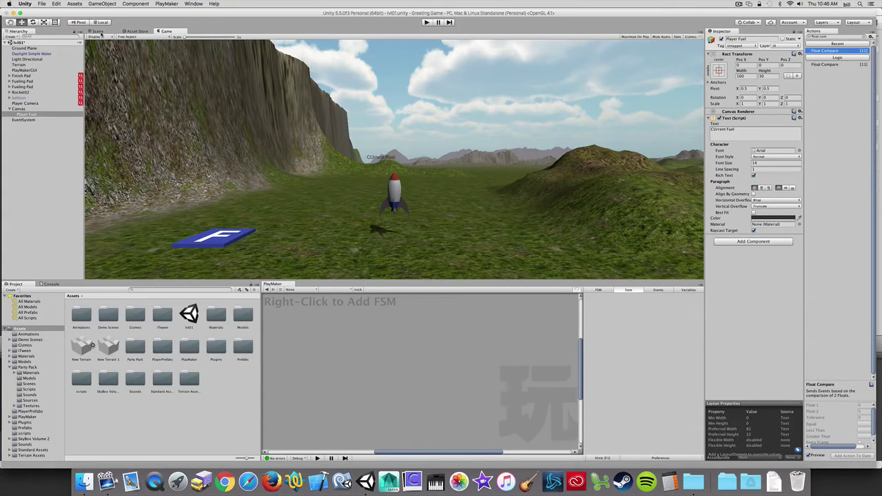
Try the Player Fuel text at Pos Y 210.96 and at the top-left anchor with pivot, and restore its middle-center anchor and position.
left_click_drag(761, 64, 793, 64)
left_click(97, 32)
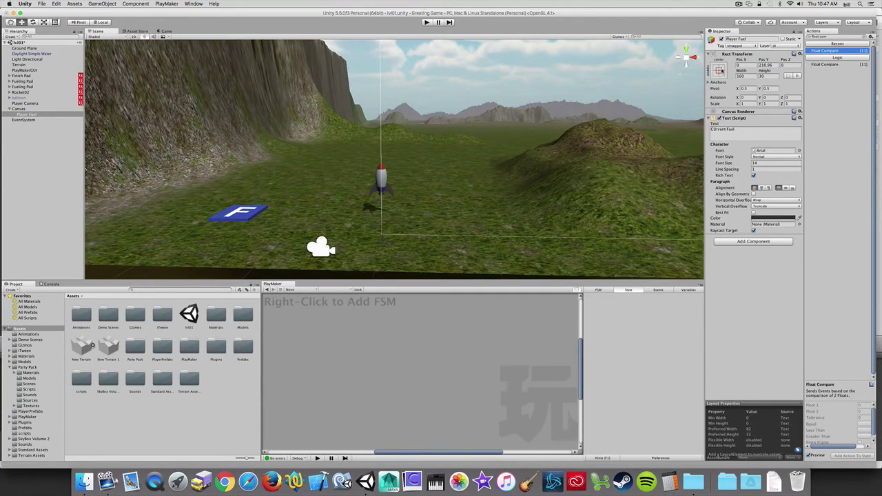
left_click(719, 71)
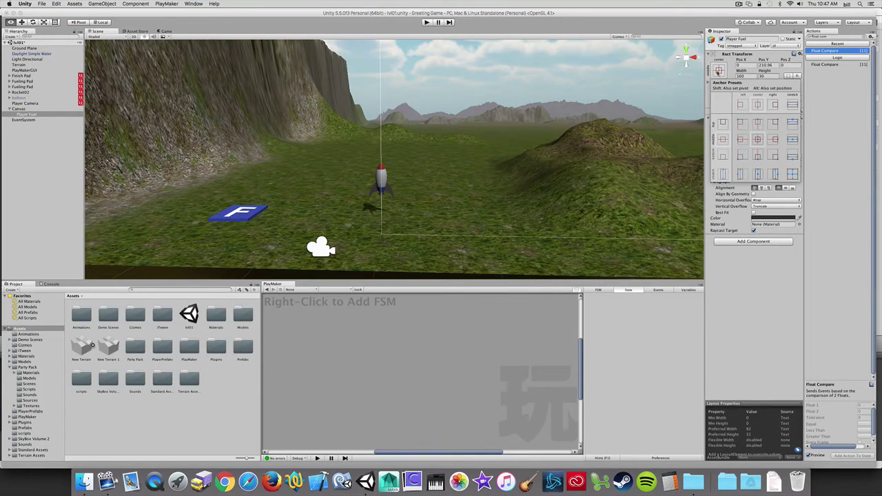
left_click(742, 124, "alt")
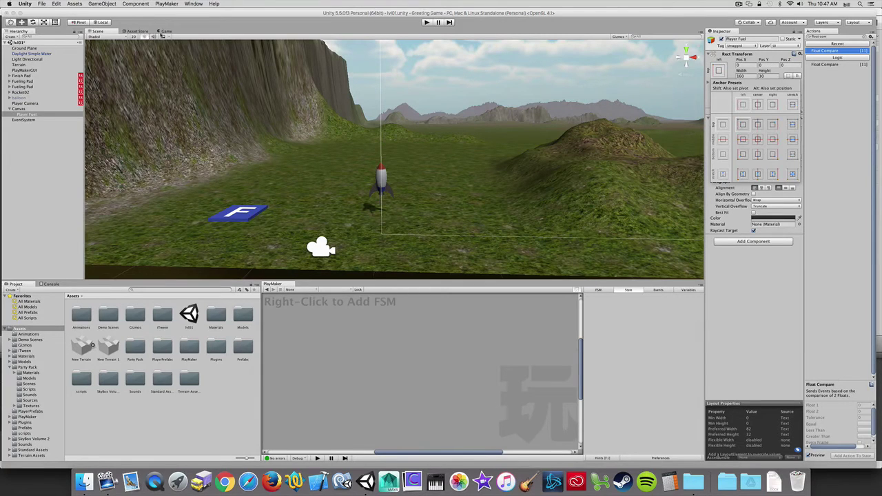
left_click(166, 31)
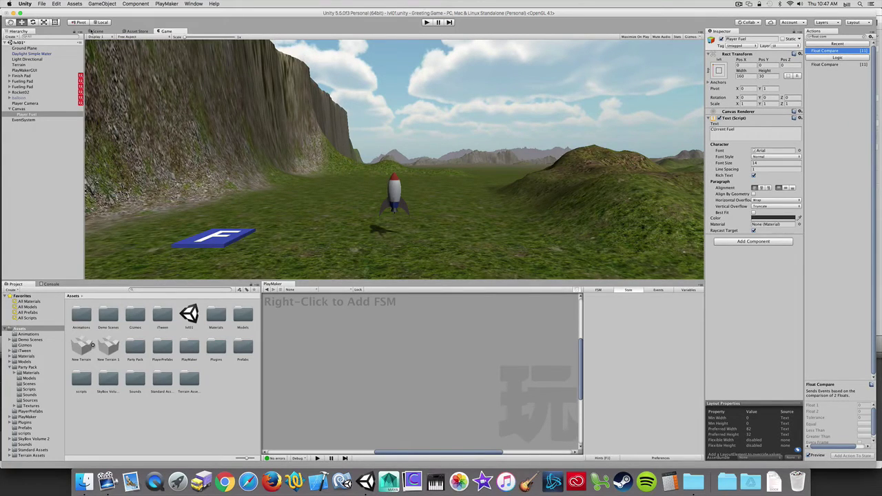
left_click(97, 31)
left_click(718, 70)
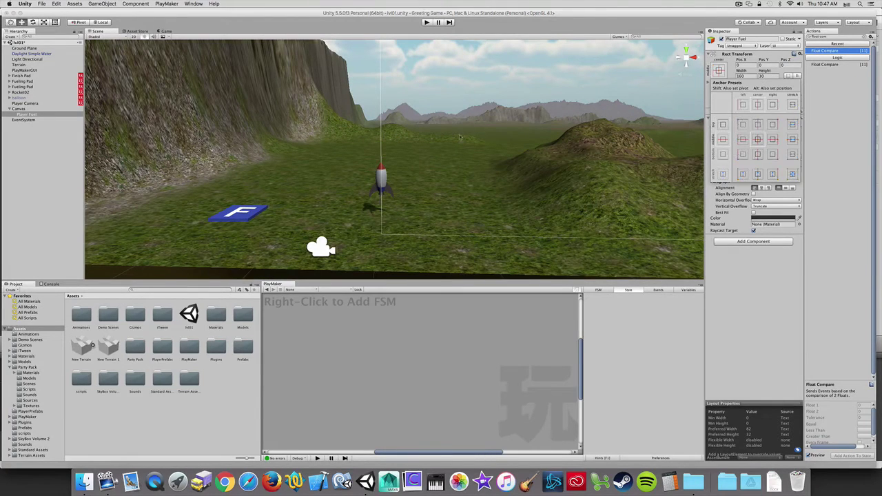
Check the Player Fuel text in a scene run and inspect the Player Camera's FSM actions.
left_click(428, 23)
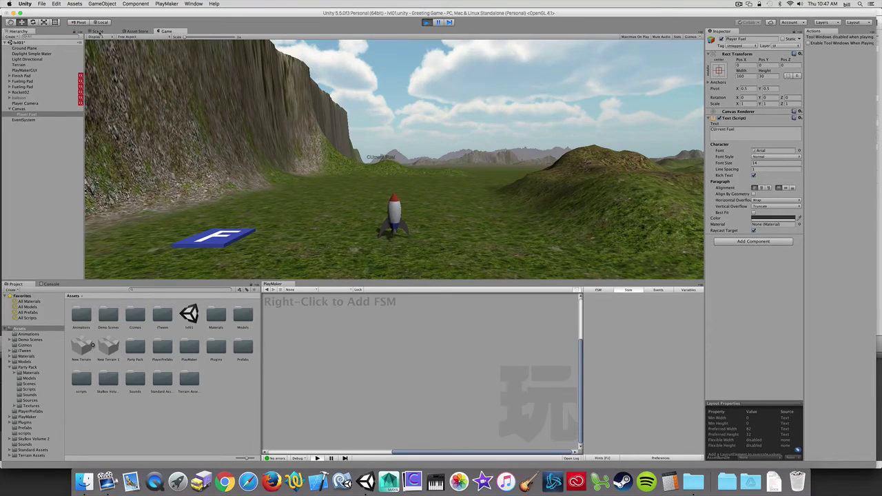
left_click(97, 32)
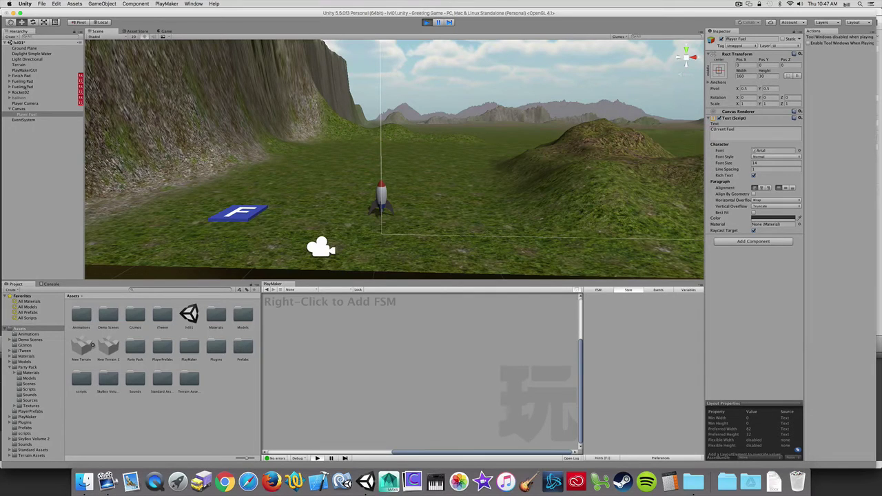
left_click(24, 104)
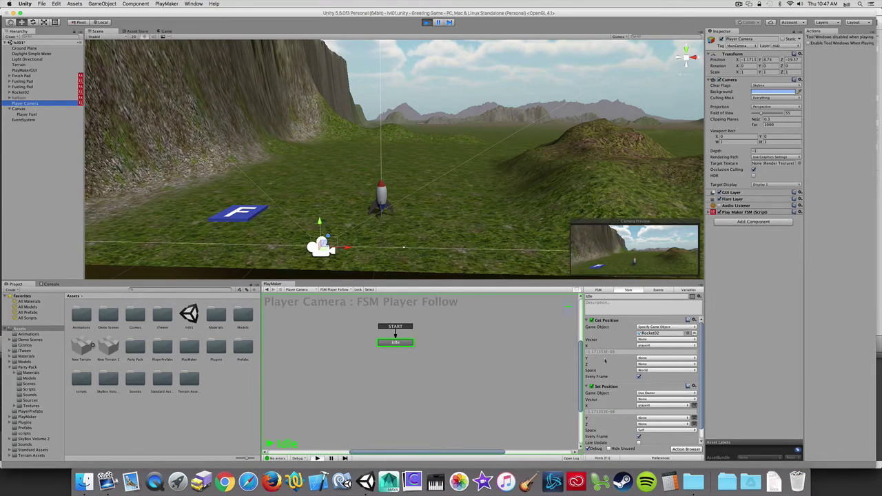
left_click(588, 320)
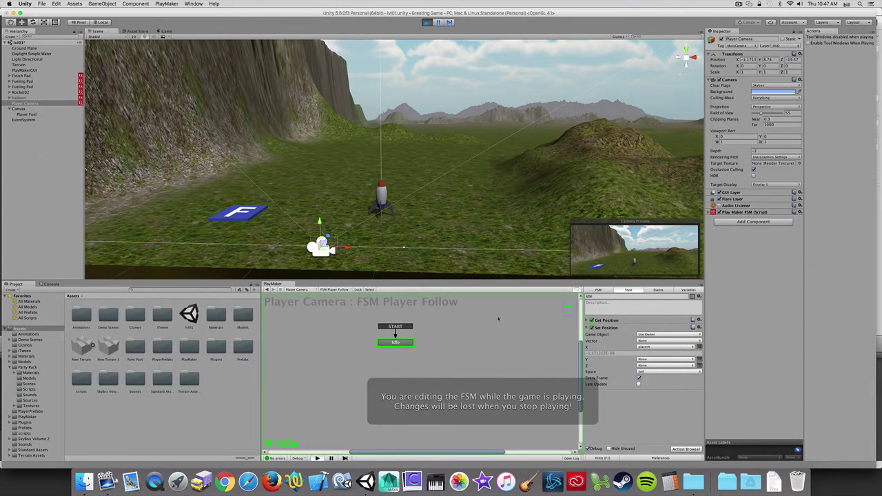
key("super+p")
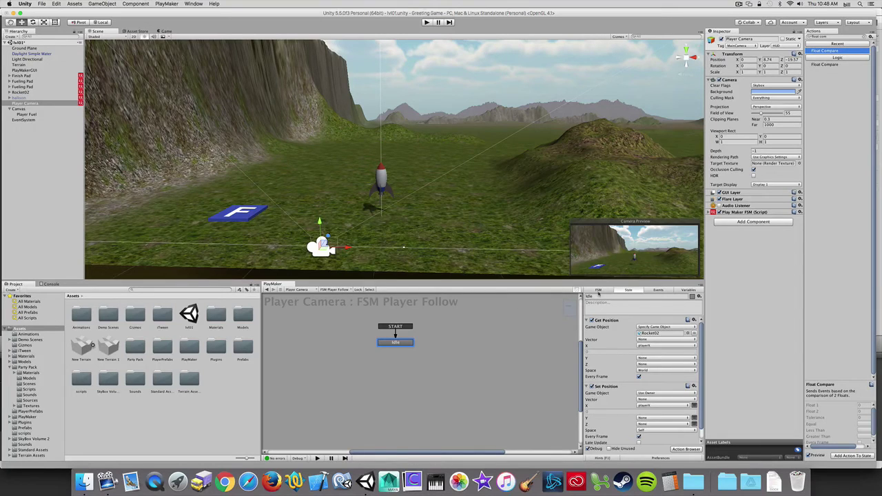
Shorten the Player Camera's FSM name to "FSM" and collapse the Idle state's Get Position and Set Position actions.
left_click(599, 292)
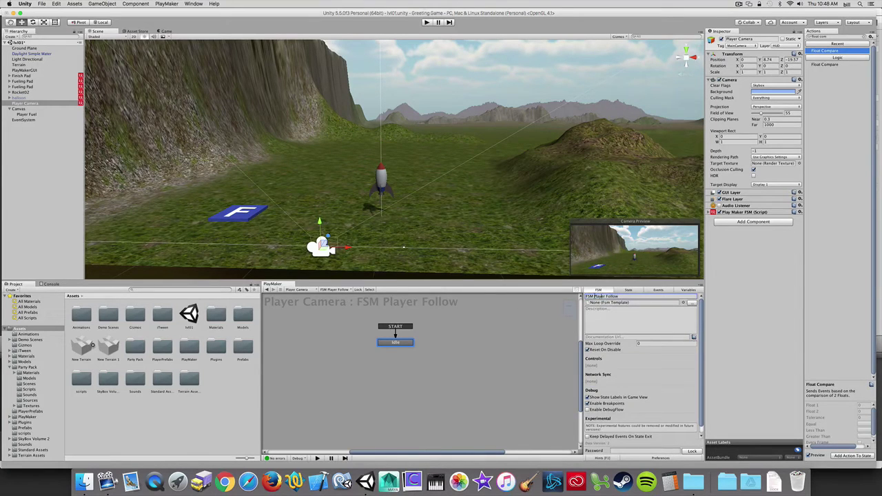
left_click_drag(595, 296, 679, 297)
key("BackSpace")
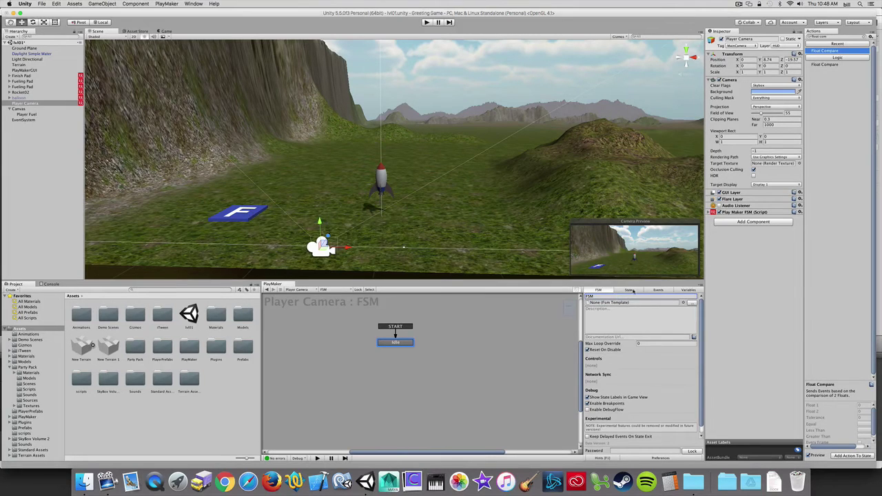
left_click(629, 290)
left_click(607, 321)
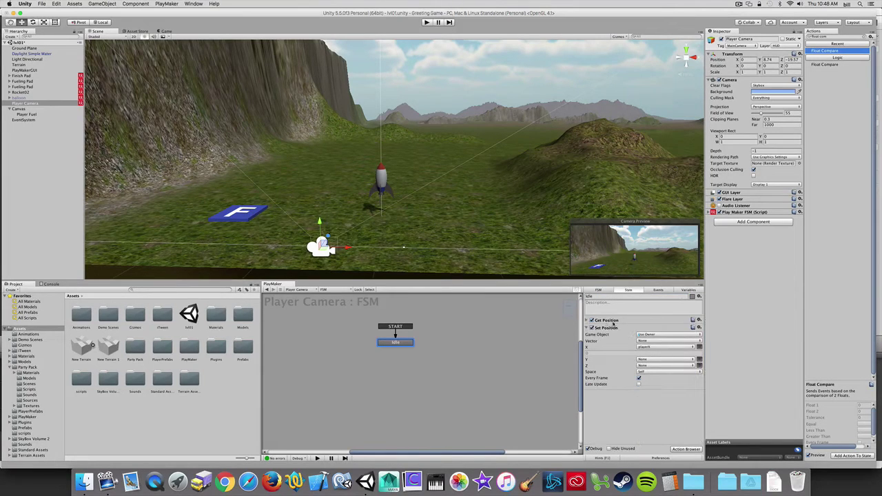
left_click(587, 328)
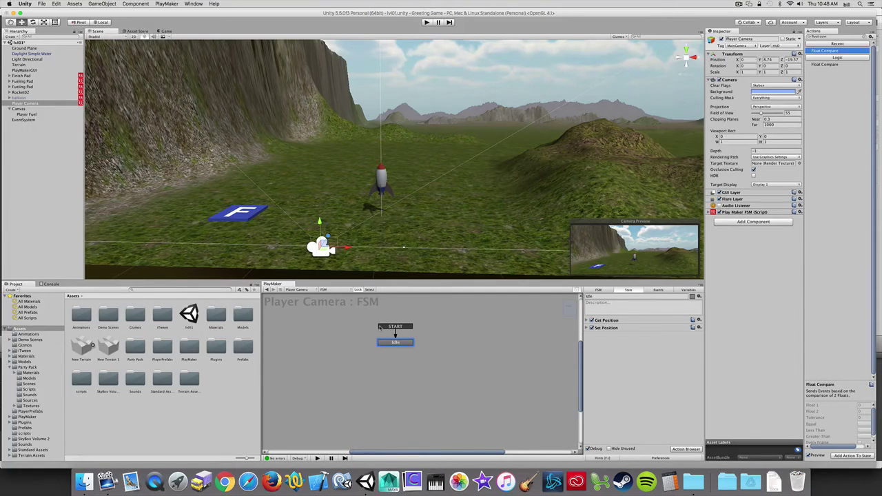
Add a Set Property action for the Player Fuel Text component to the Idle state, targeting its text property every frame.
left_click(28, 114)
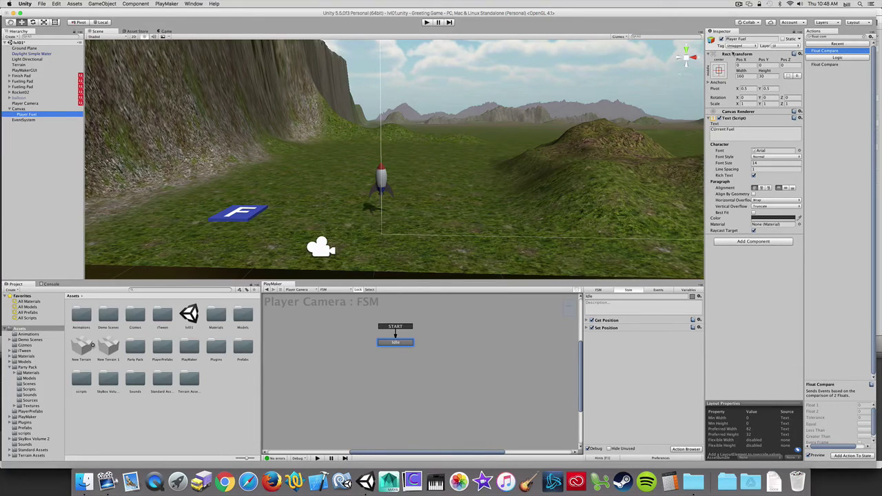
left_click_drag(730, 121, 624, 353)
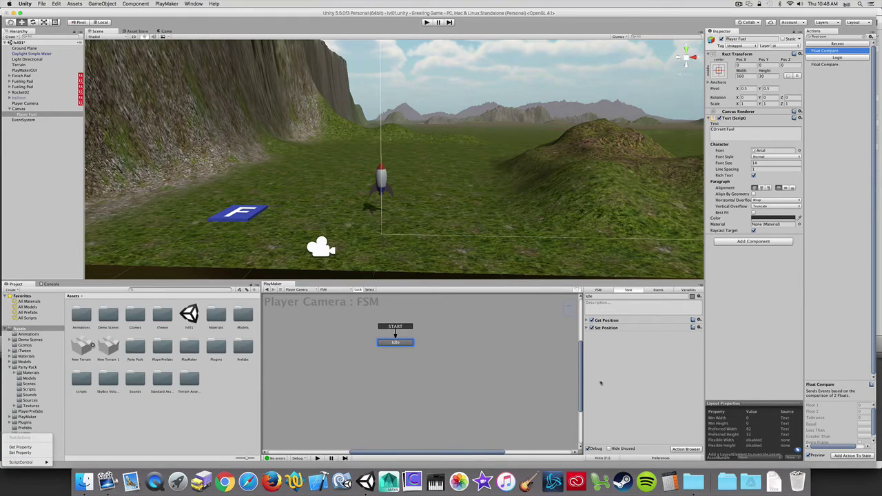
left_click(21, 453)
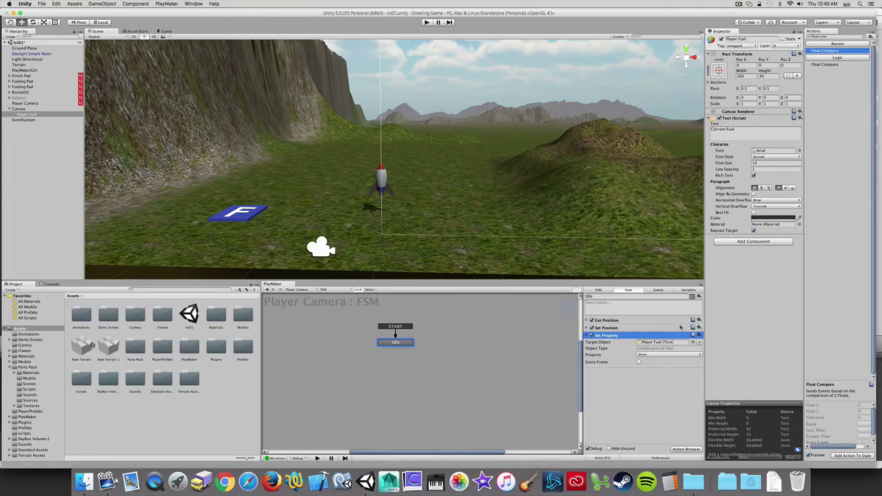
left_click(659, 355)
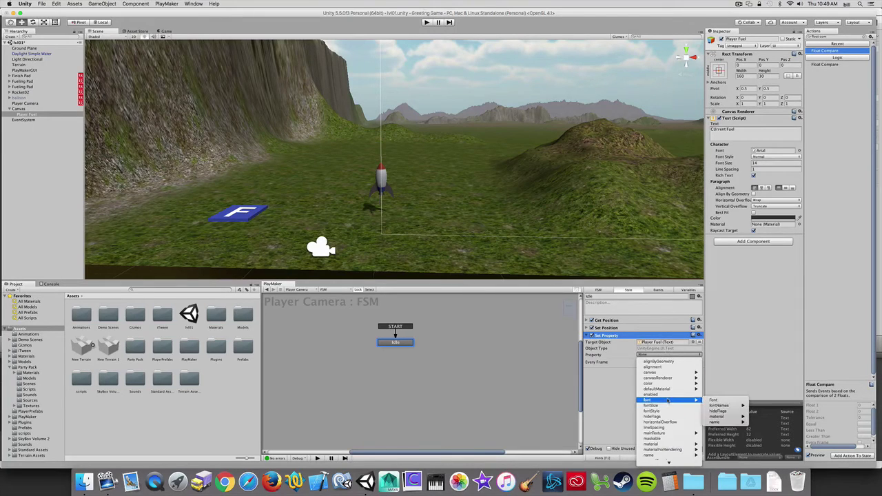
scroll(664, 403, "down", 3)
mouse_move(665, 398)
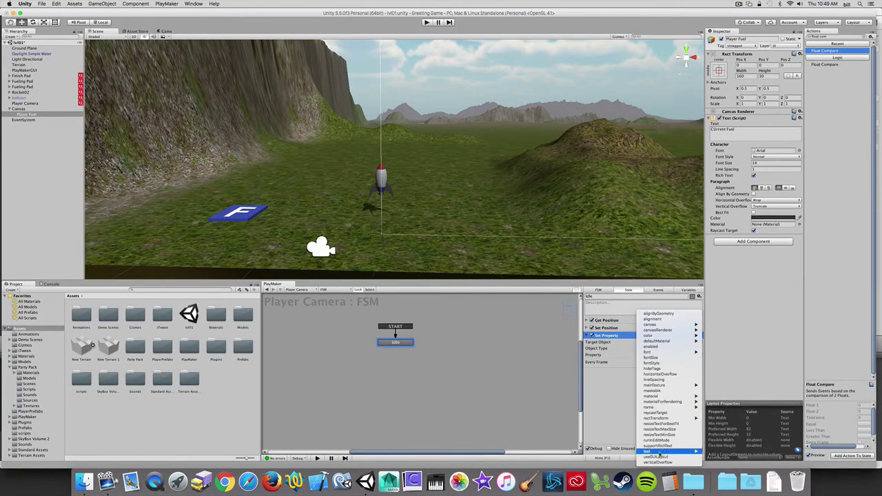
mouse_move(652, 452)
left_click(715, 452)
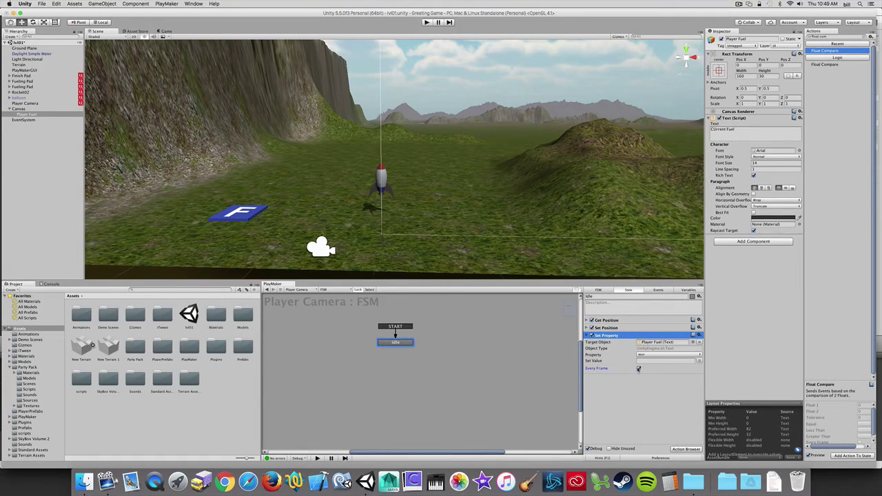
left_click(640, 361)
type("asdfasdfasdfas")
key("BackSpace")
key("BackSpace")
key("BackSpace")
key("BackSpace")
key("BackSpace")
key("BackSpace")
key("BackSpace")
key("BackSpace")
key("BackSpace")
Link the Set Property action's Set Value to a new string variable named fuelString.
left_click(698, 361)
left_click(683, 362)
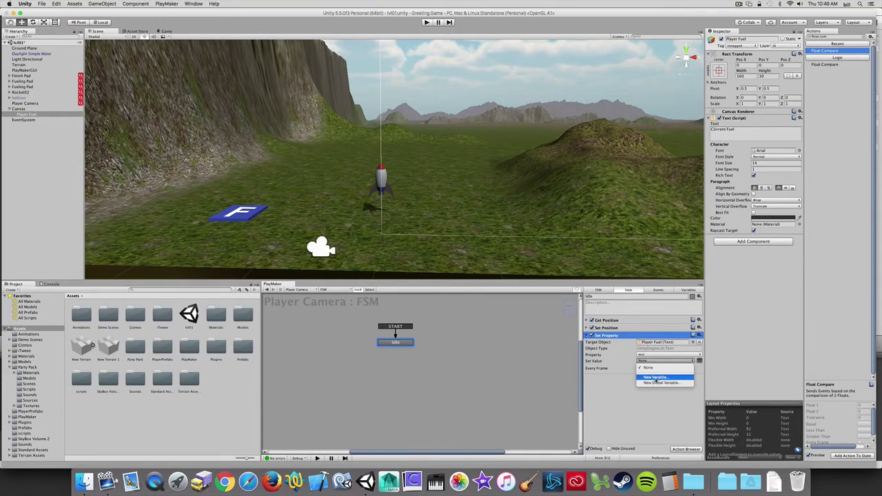
left_click(661, 377)
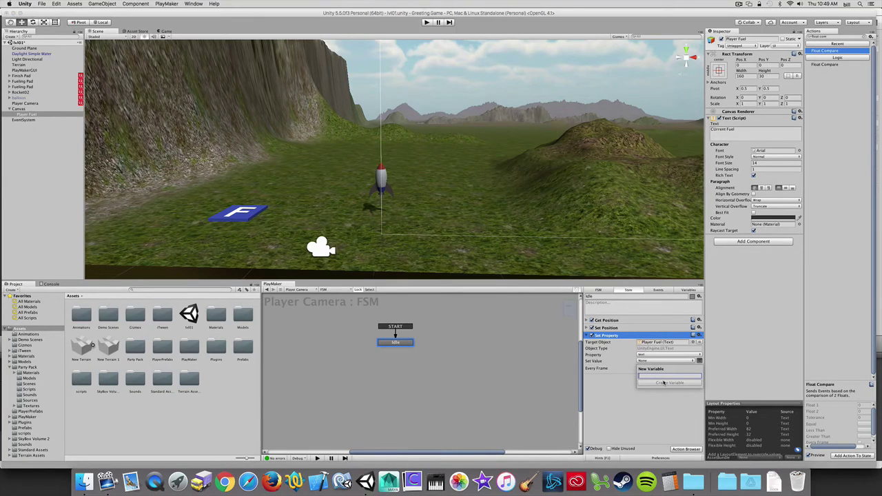
type("fuelString")
left_click(664, 382)
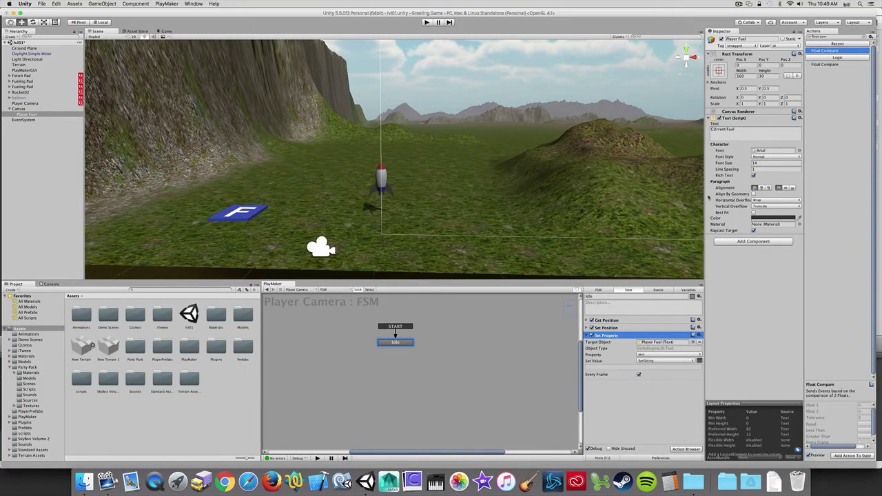
Search the PlayMaker actions for "string" and add Convert Float To String before Set Property in the Idle state.
left_click(865, 36)
key("BackSpace")
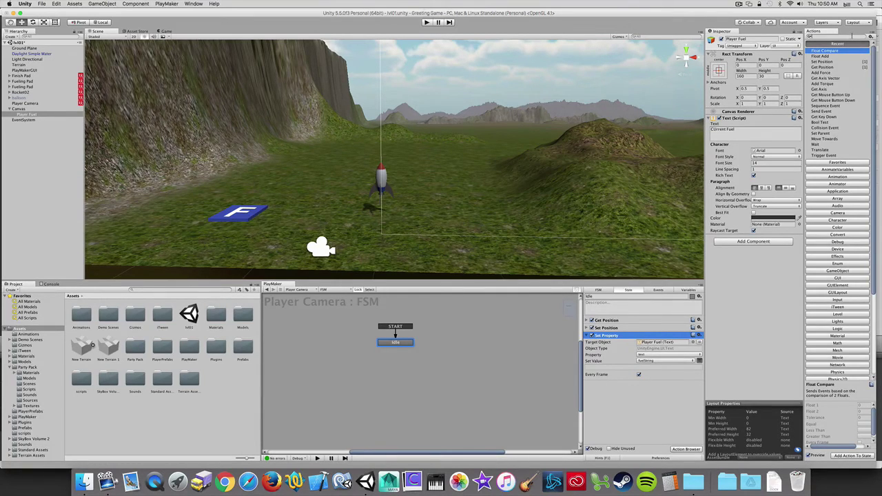
type("string")
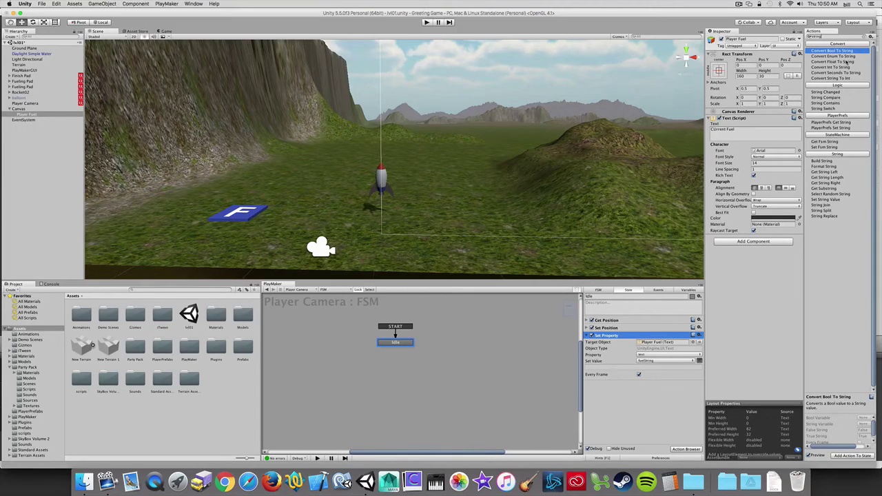
left_click(846, 62)
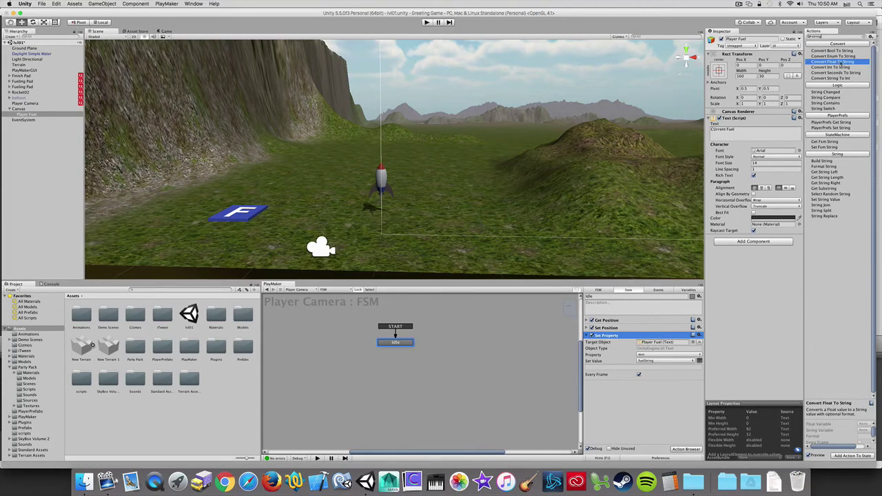
double_click(824, 63)
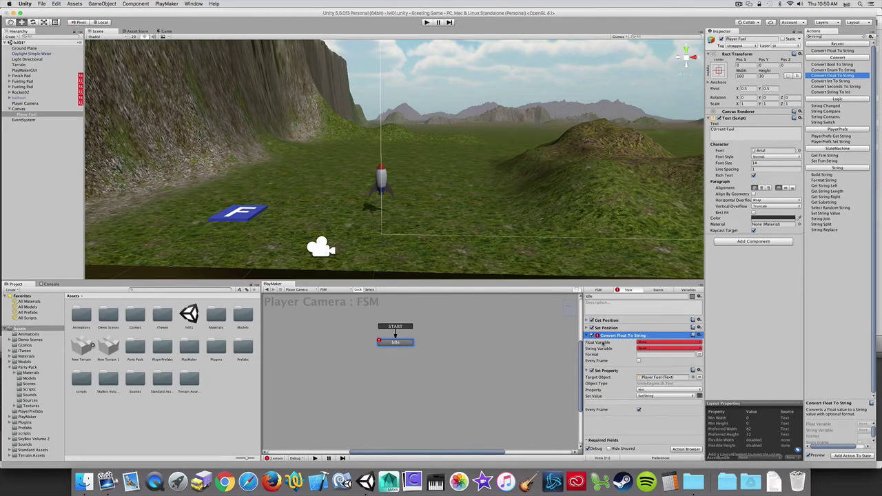
Make Convert Float To String convert the global player_fuel into fuelString every frame.
left_click(641, 343)
mouse_move(654, 360)
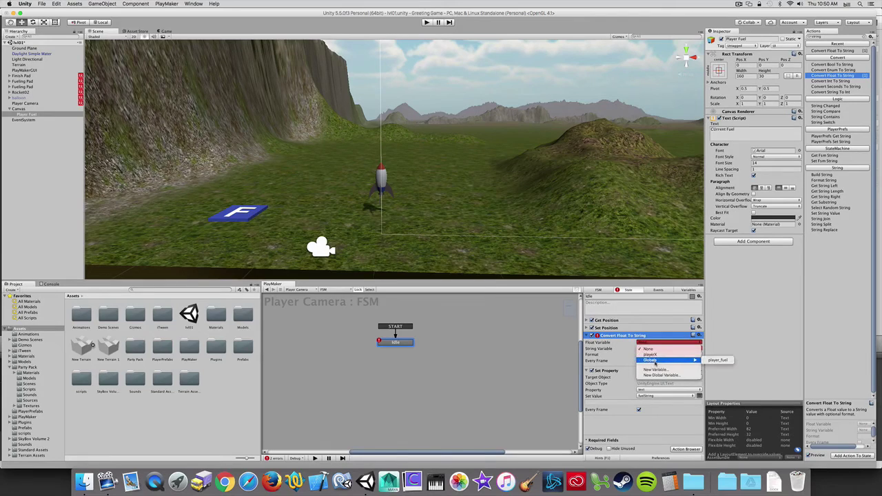
left_click(719, 360)
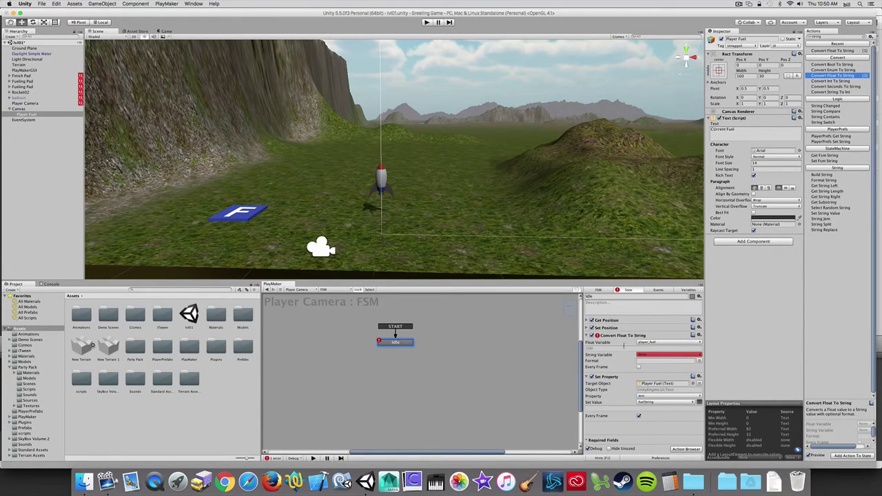
left_click(661, 355)
left_click(658, 367)
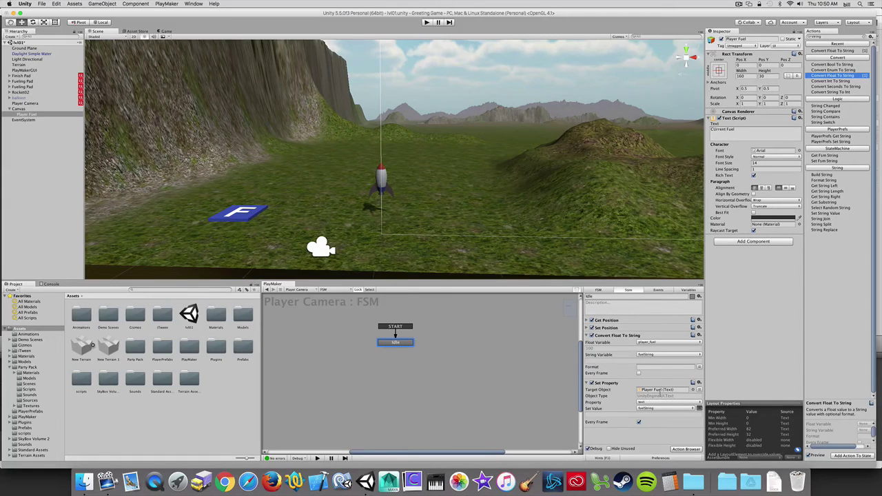
left_click(639, 373)
Run the scene and fire the rocket's thrust to check the fuel text's countdown, and stop the run.
left_click(426, 21)
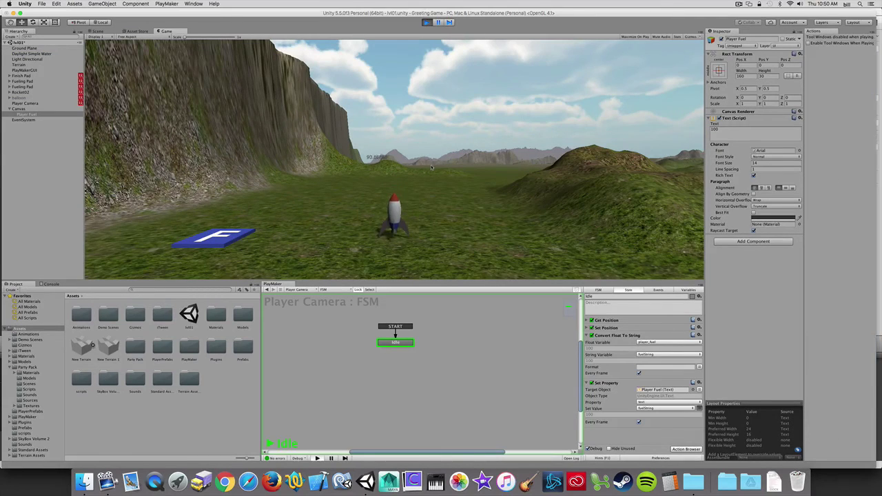
key("space")
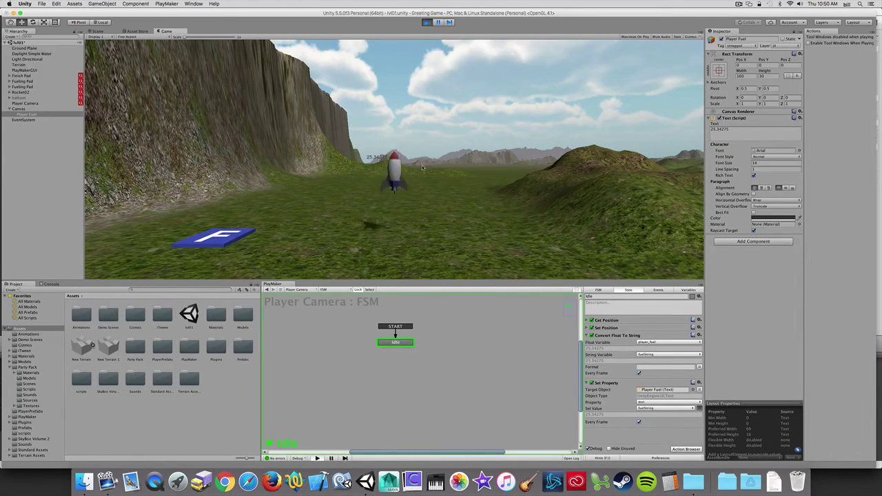
key("super+p")
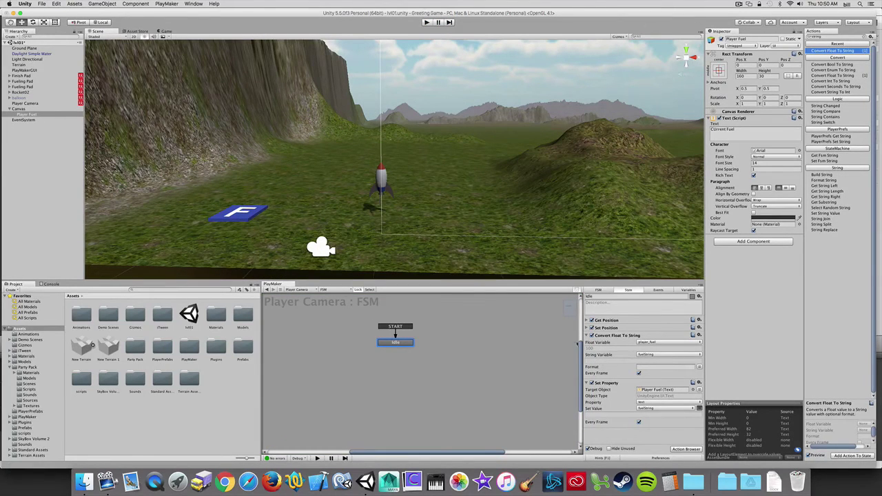
Collapse Convert Float To String and Set Property, and add a Set Int From Float action to the Idle state.
left_click(588, 335)
left_click(587, 343)
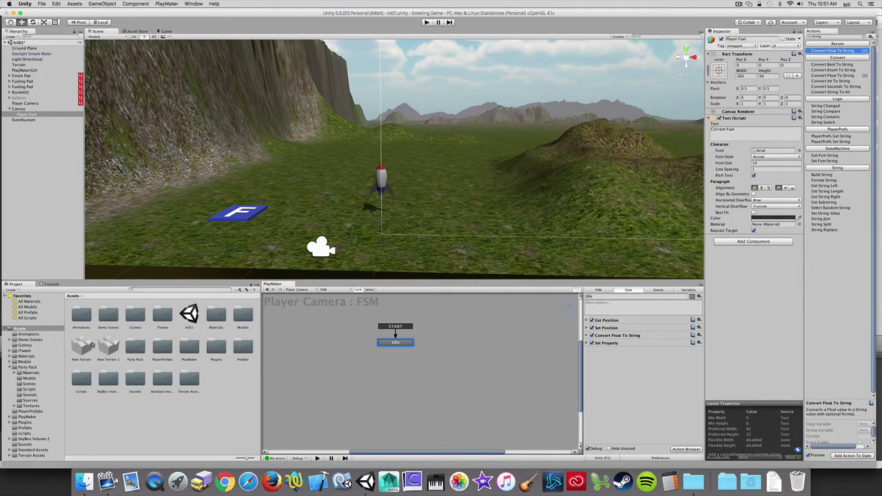
left_click(828, 35)
type("int")
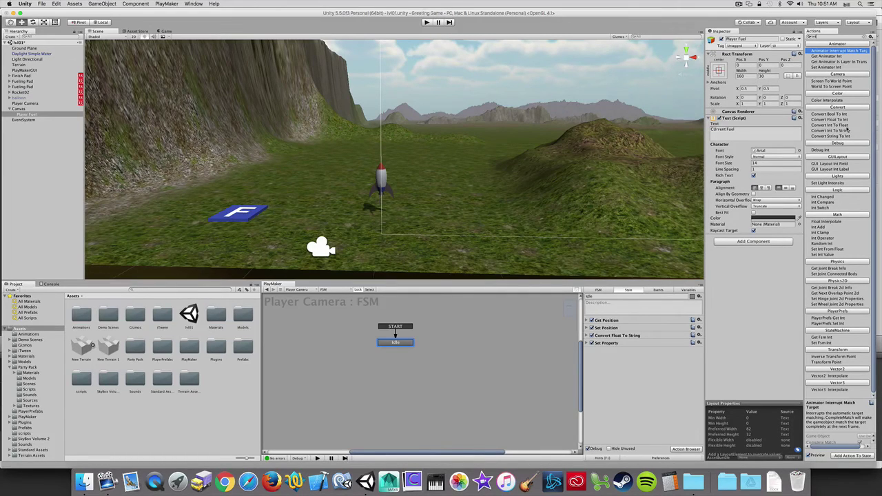
left_click(829, 249)
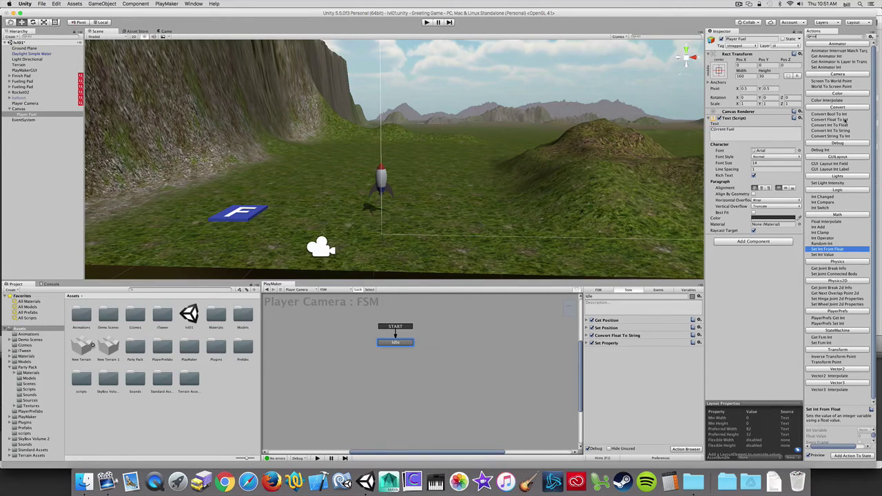
double_click(827, 250)
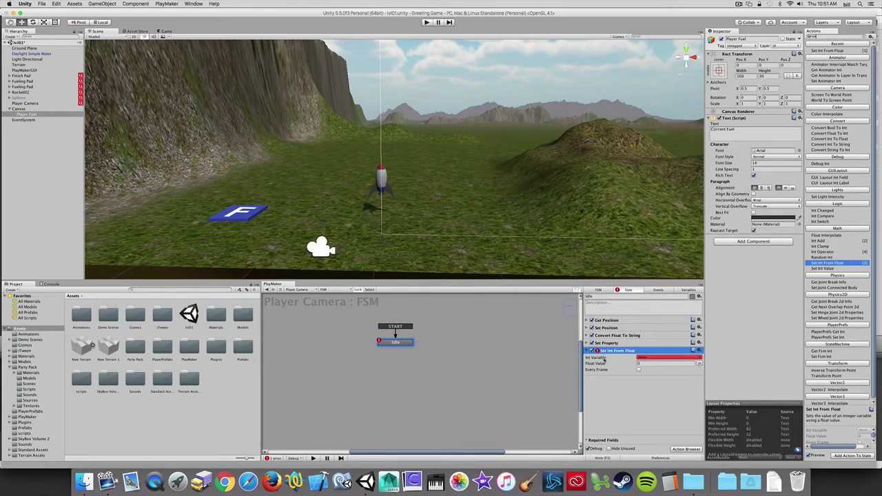
Assign a new integer variable named fuel_int as the Int Variable of Set Int From Float.
left_click(645, 359)
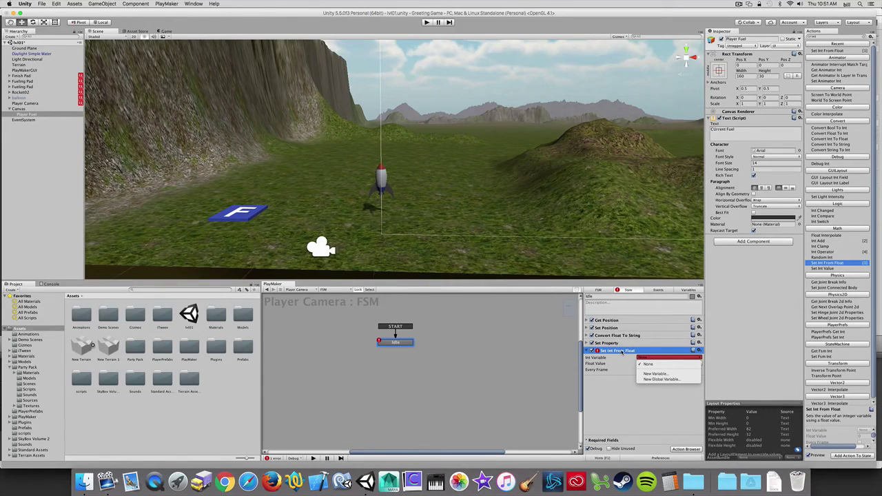
left_click(664, 374)
type("f")
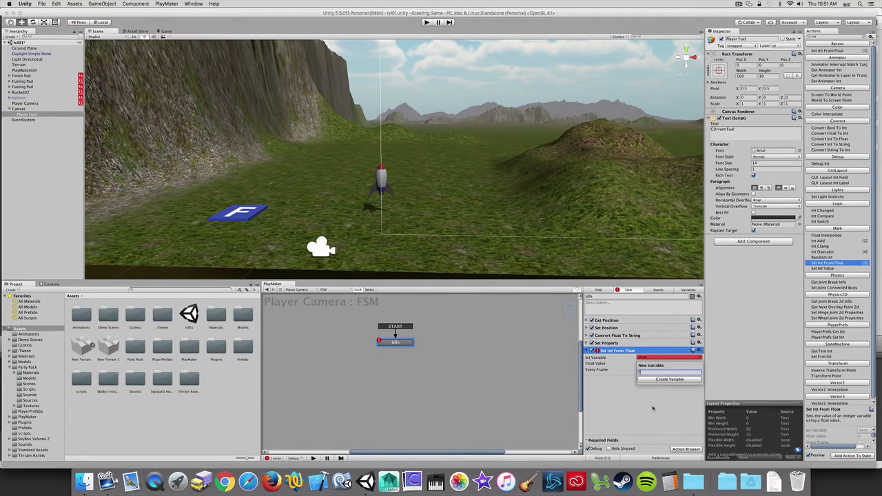
type("uel_int")
key("Return")
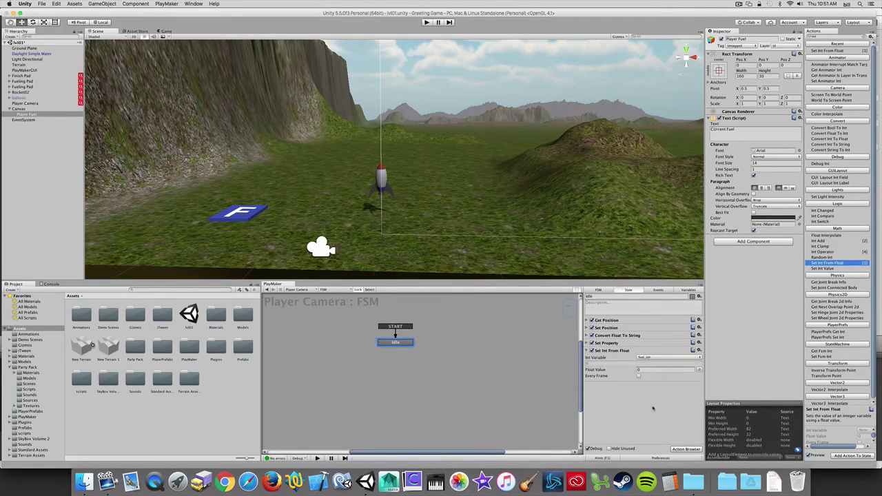
Set the Float Value of Set Int From Float to the global player_fuel every frame, and disable Convert Float To String.
left_click(699, 370)
left_click(682, 370)
mouse_move(686, 387)
left_click(714, 388)
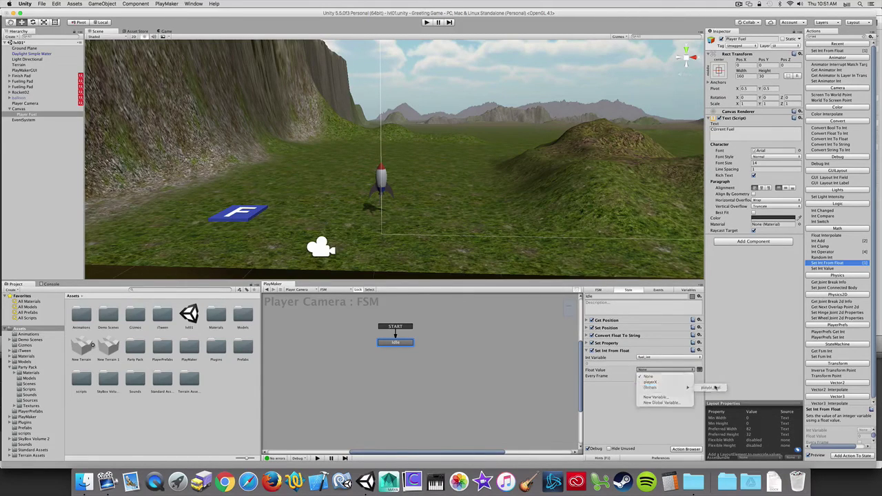
left_click(639, 382)
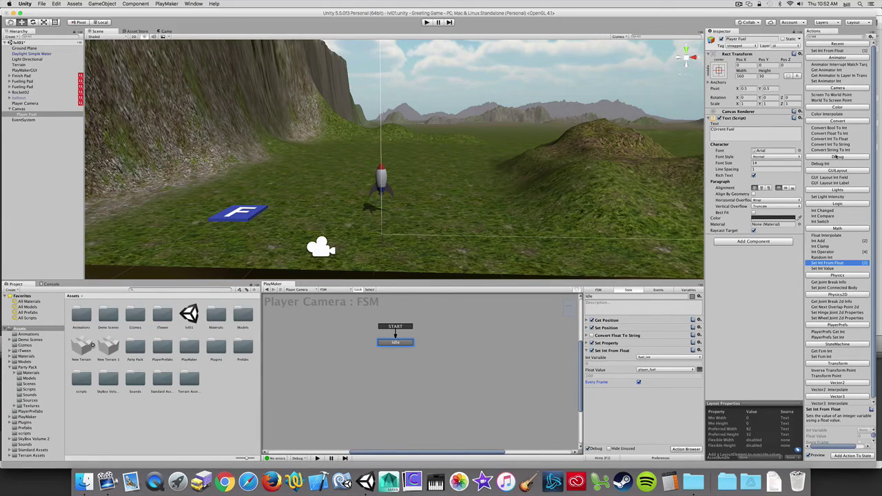
Add a Convert Int To String action that converts fuel_int into fuelString every frame.
left_click(830, 144)
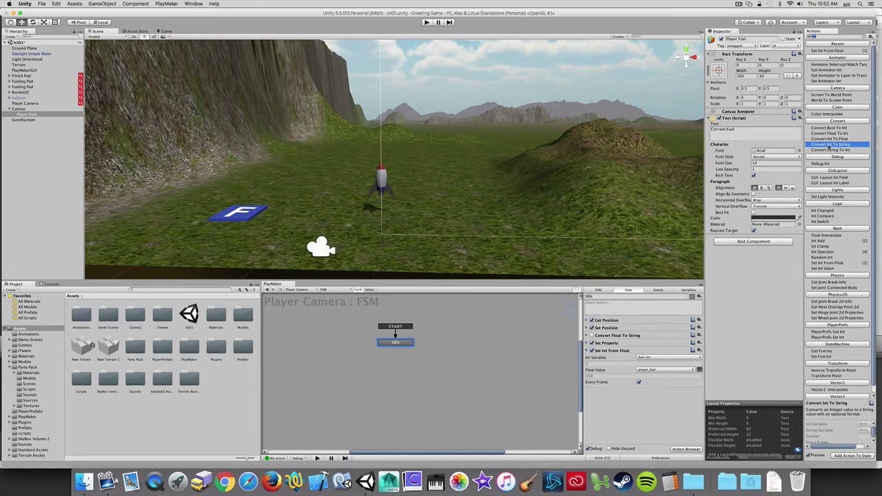
double_click(831, 146)
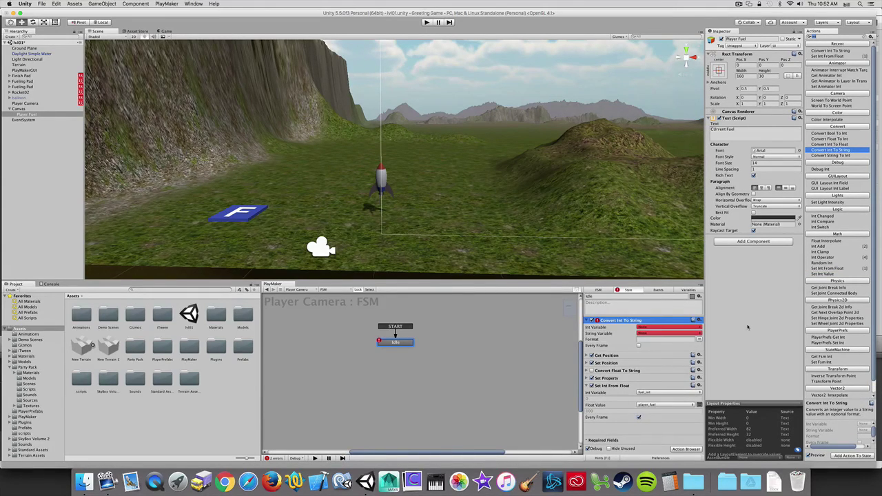
left_click(644, 328)
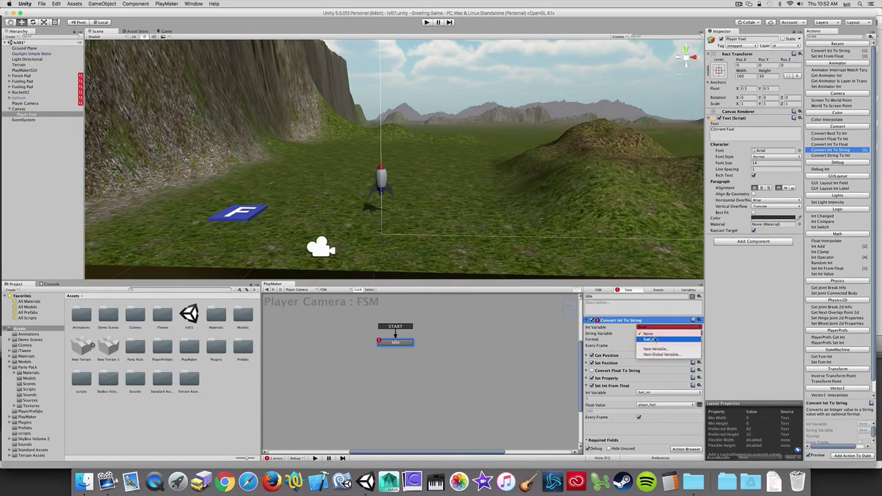
left_click(647, 340)
left_click(645, 340)
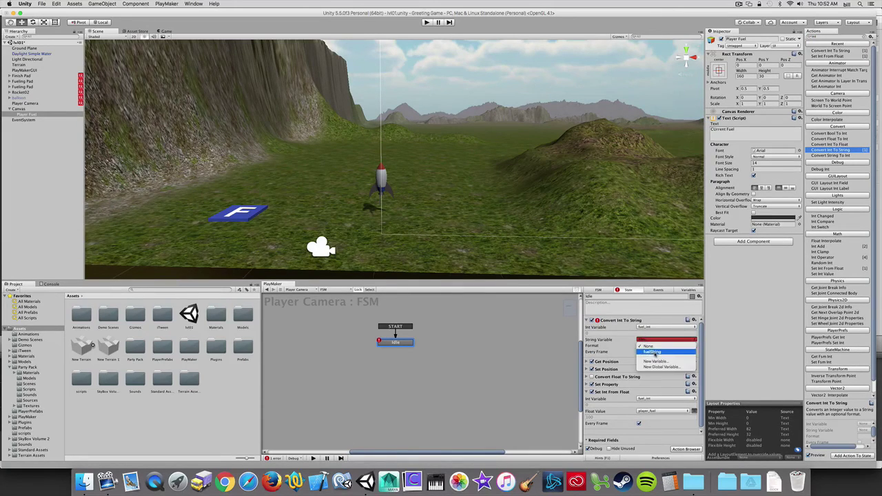
left_click(651, 352)
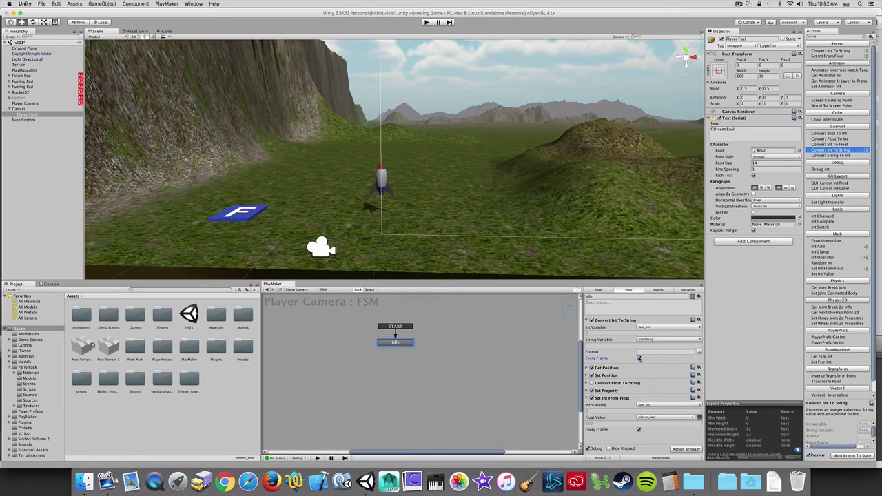
Move Convert Int To String below Set Int From Float in the Idle state, and collapse Set Int From Float.
left_click_drag(620, 321, 599, 351)
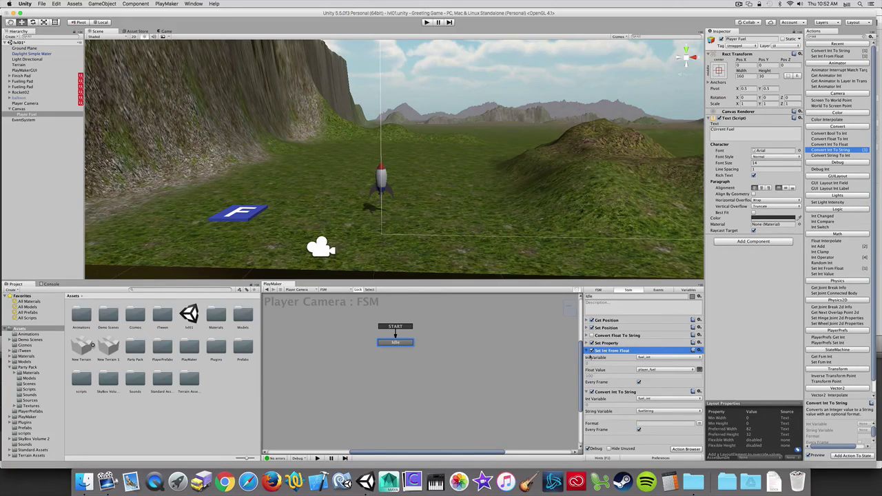
left_click(588, 359)
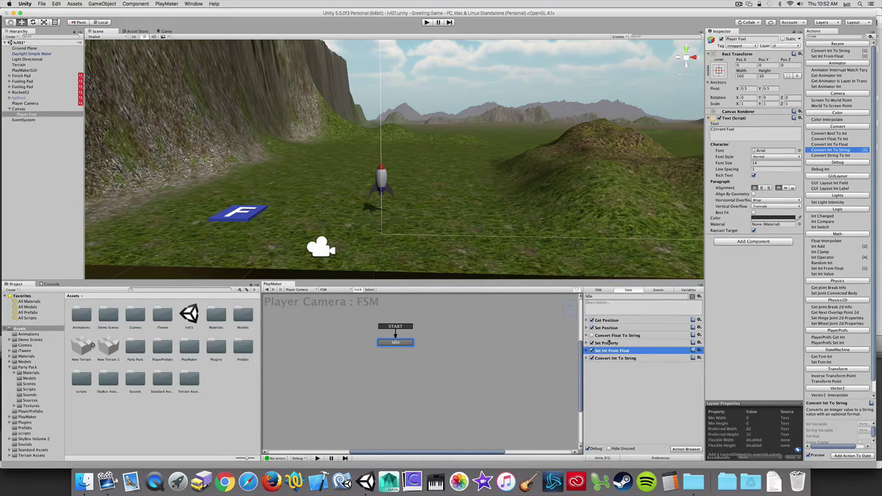
left_click(589, 359)
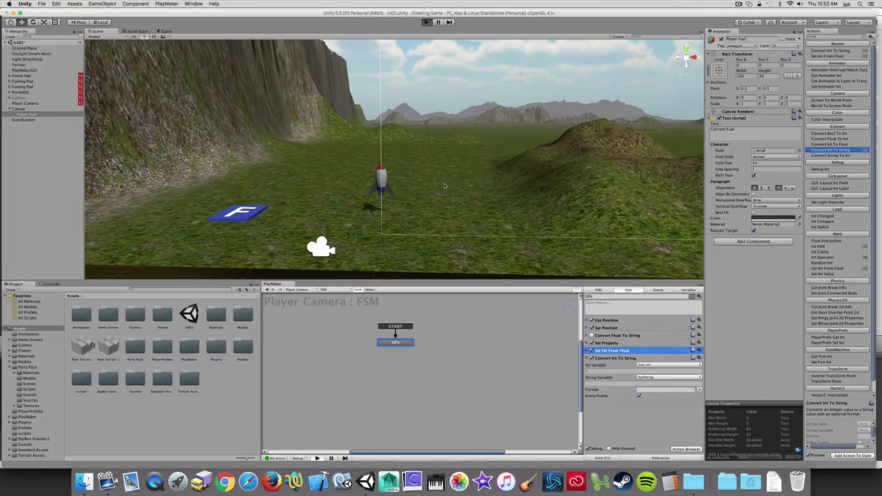
Test the whole-number fuel text in a scene run while thrusting the rocket, and stop the run.
key("super+p")
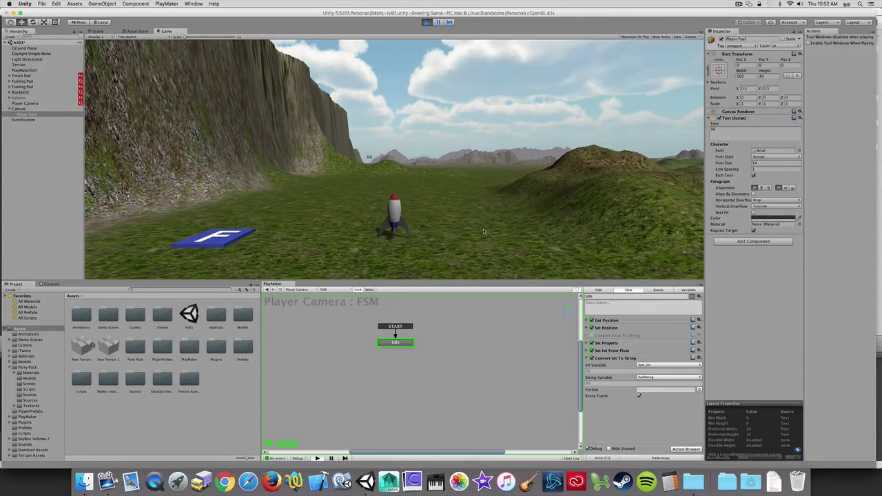
key("space")
key("super+p")
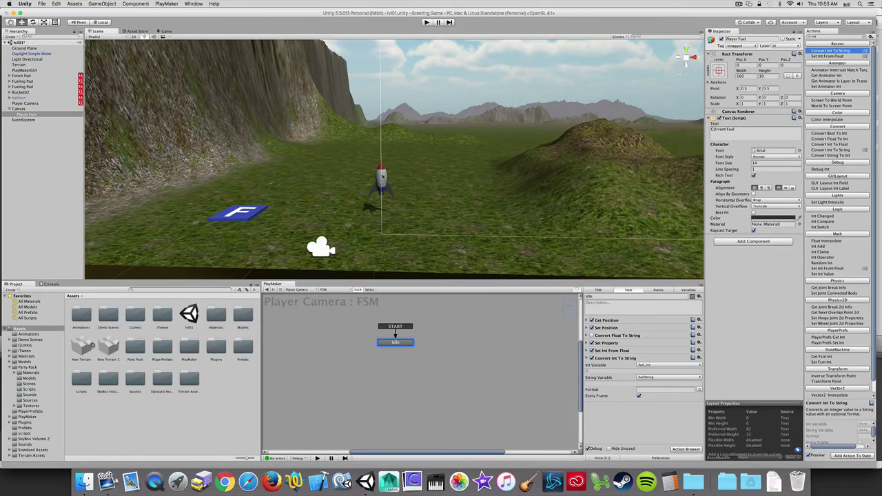